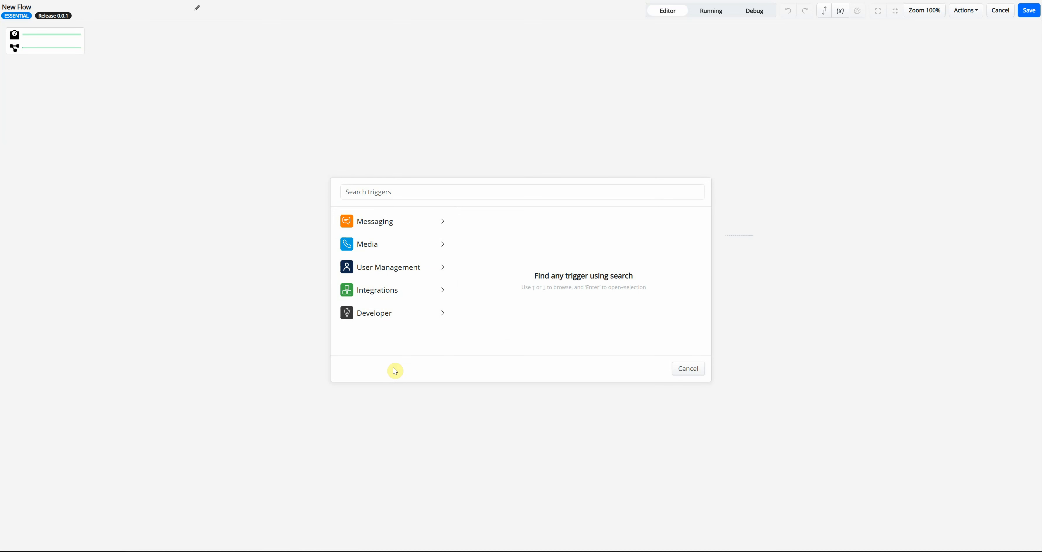
- Add the Endpoint ringing trigger from the Media category to the new flow
left_click(386, 245)
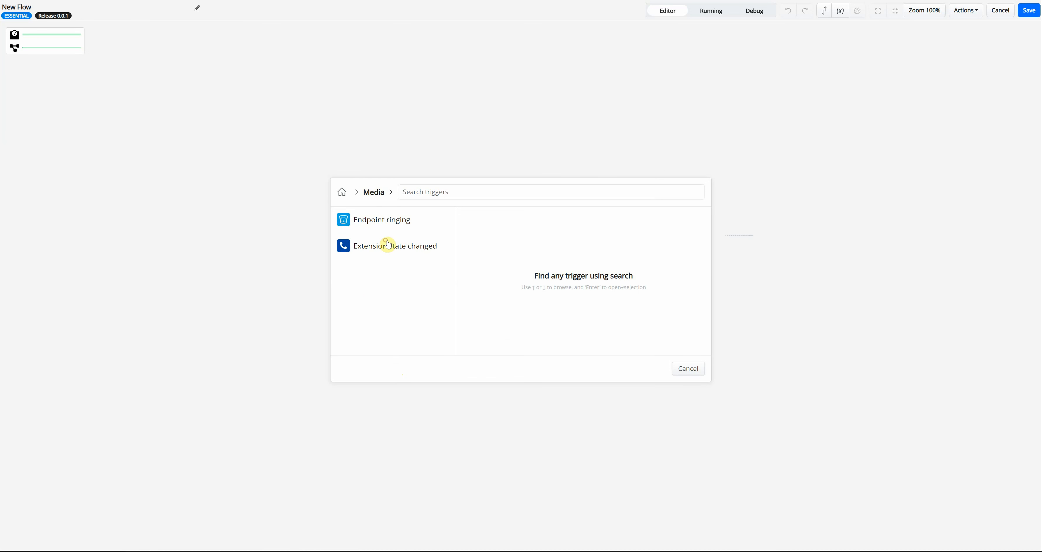
left_click(391, 219)
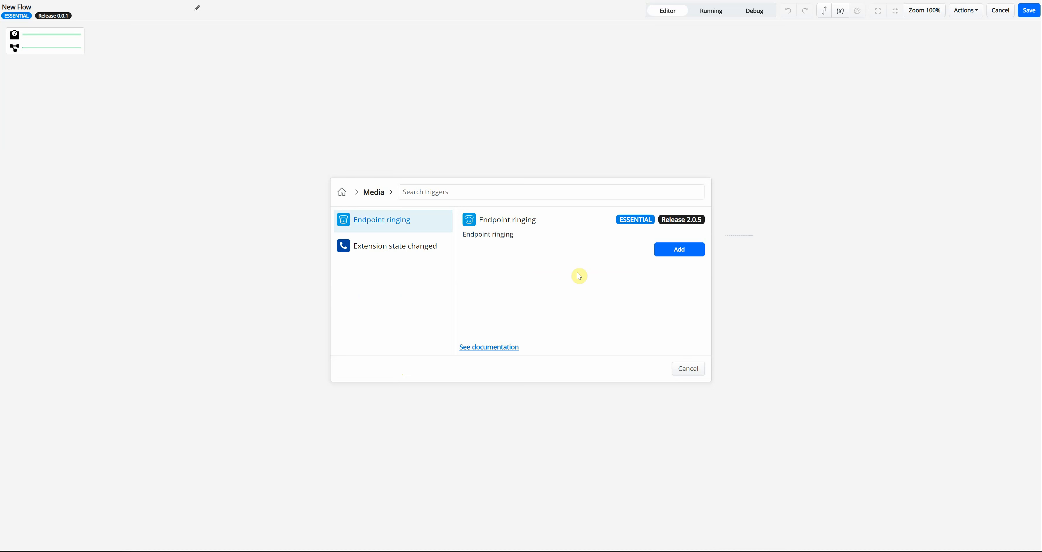
left_click(672, 254)
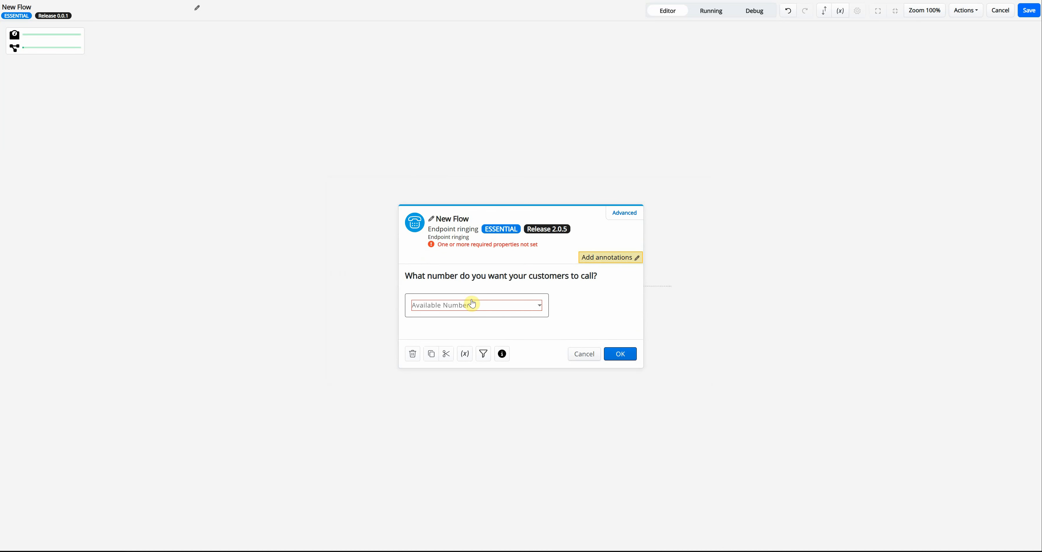
- Create a new number with both name and number set to 6670, and confirm it as the trigger's number for customers to call
left_click(494, 312)
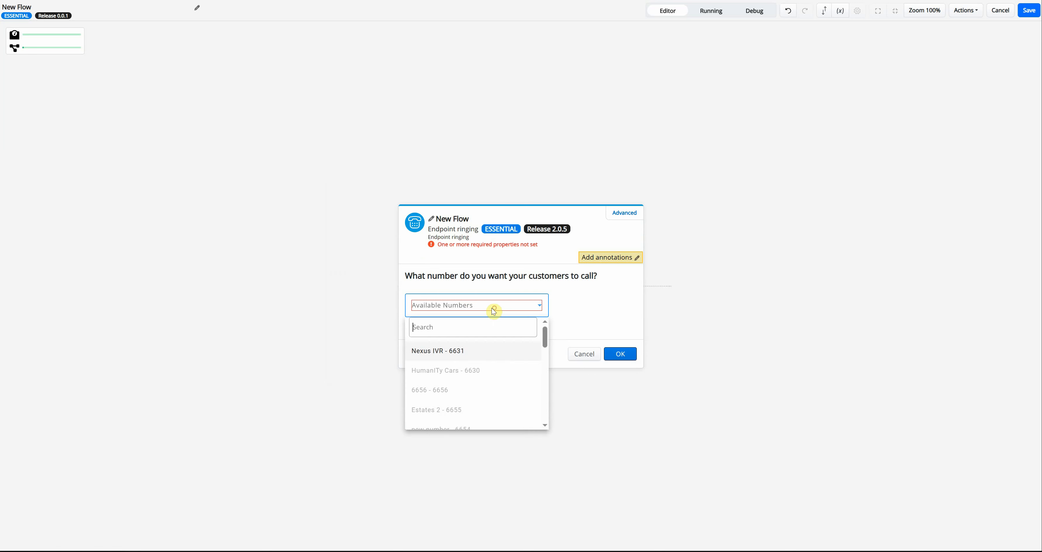
scroll(495, 371, "down", 5)
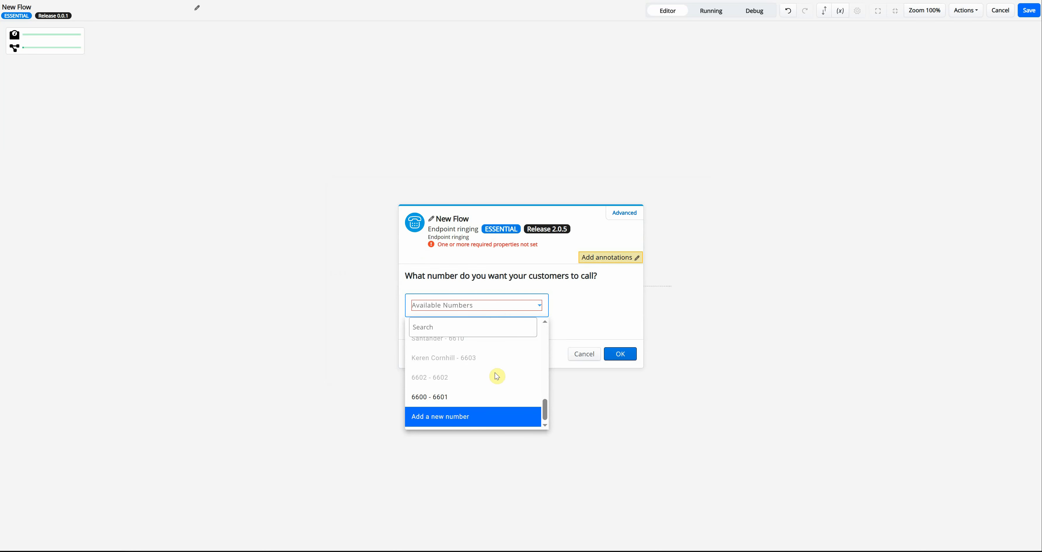
left_click(449, 423)
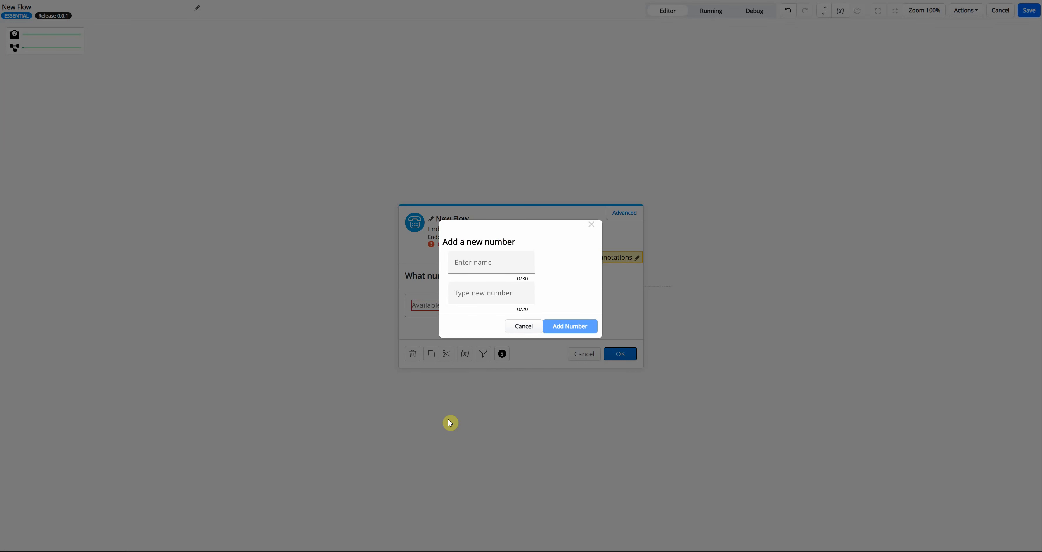
left_click(500, 258)
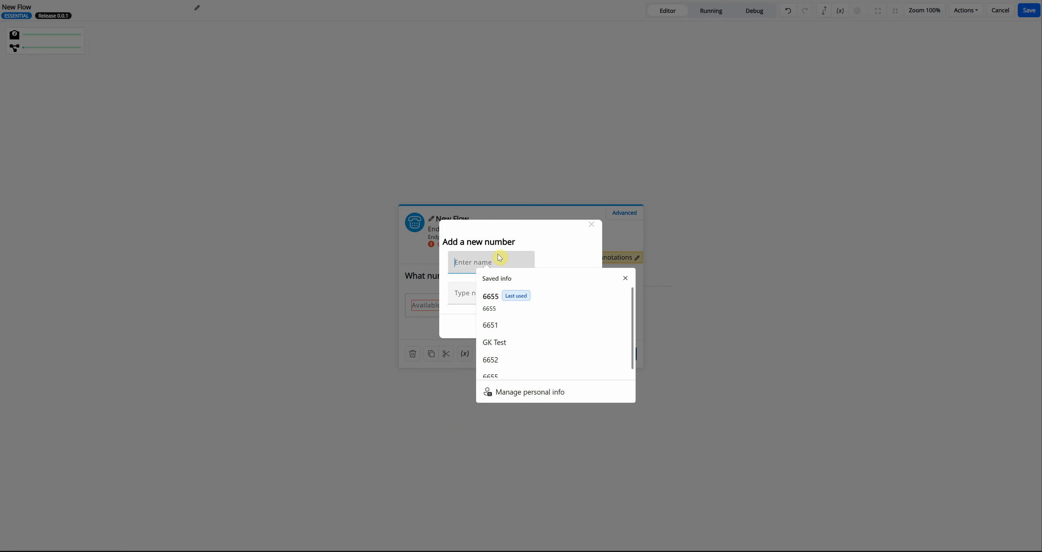
type("6670")
key("Tab")
key("Return")
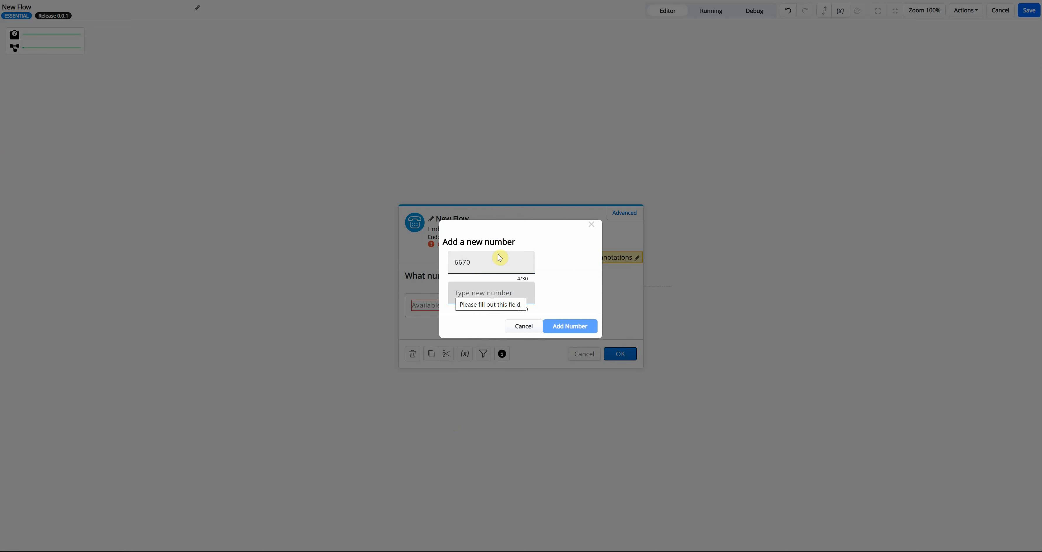
type("6670")
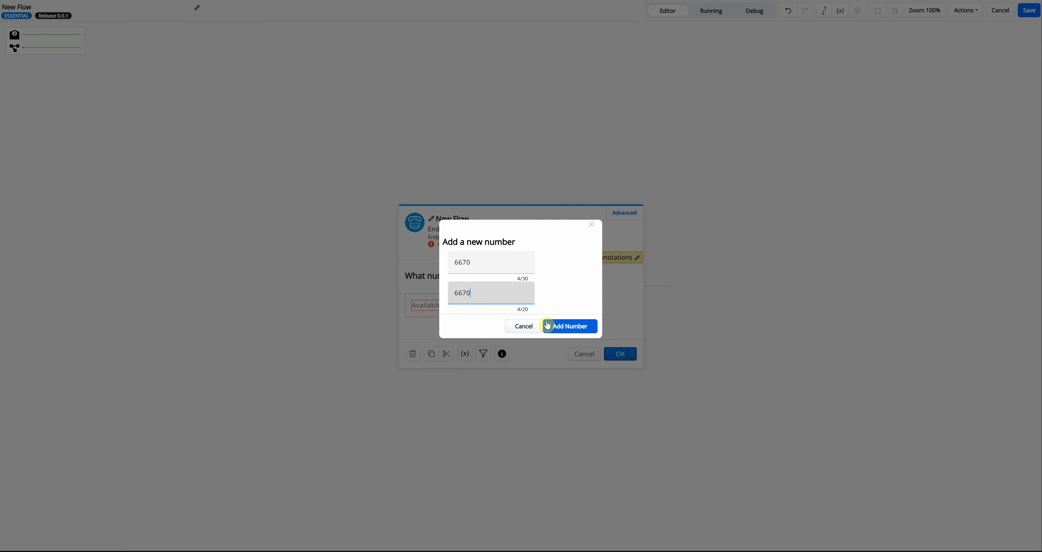
left_click(547, 325)
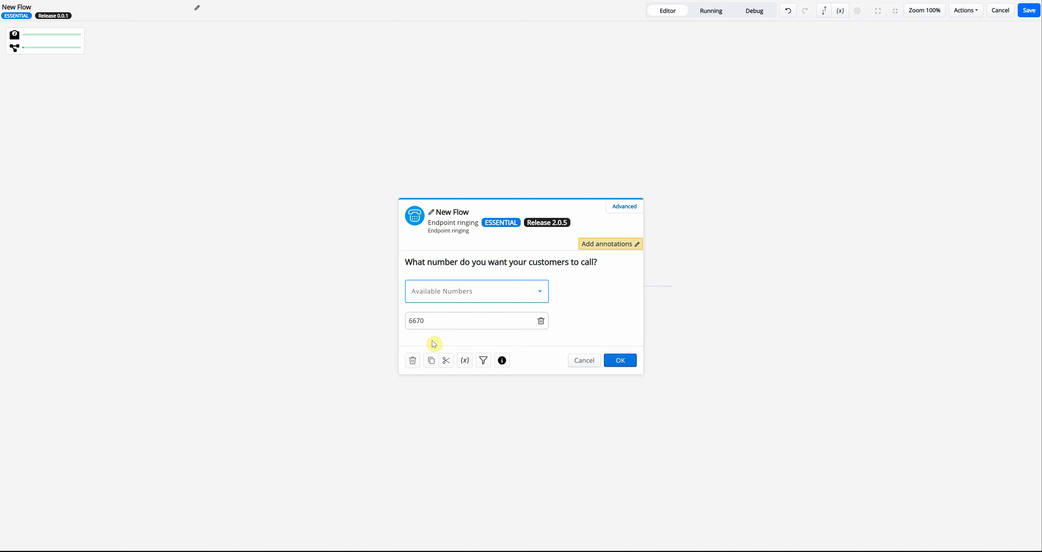
left_click(613, 360)
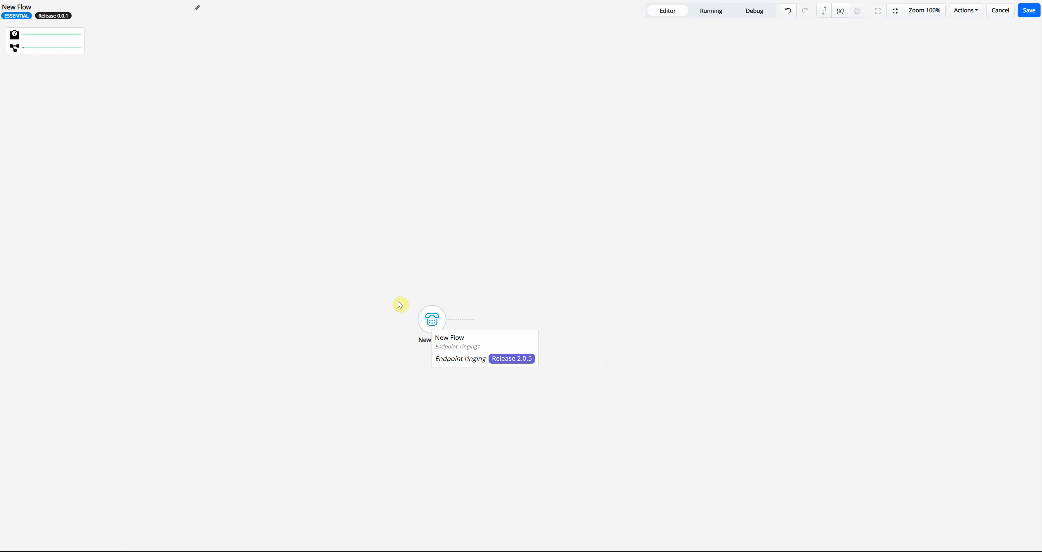
- Rename the Endpoint ringing trigger as Inbound Call and confirm its settings
left_click(425, 322)
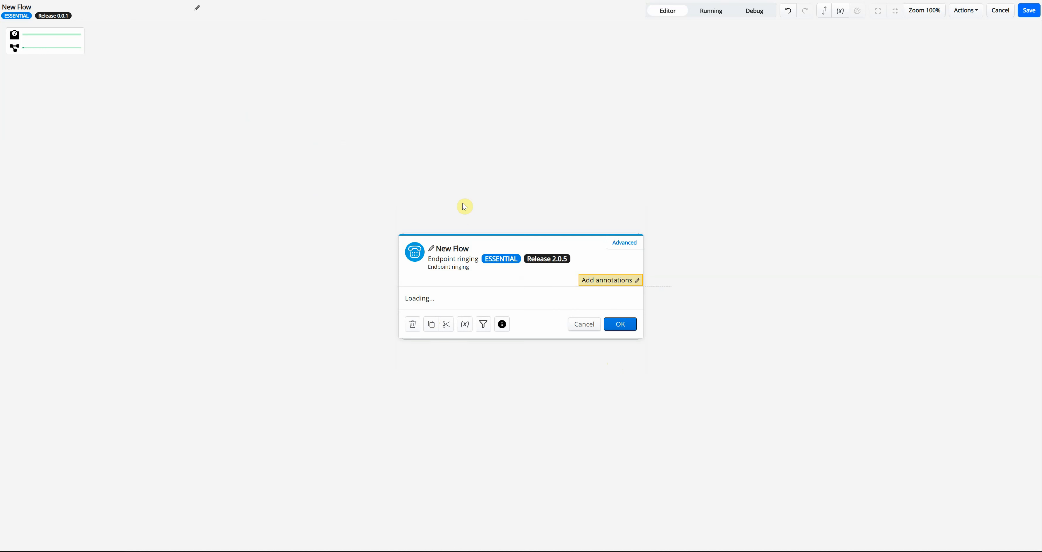
left_click(431, 212)
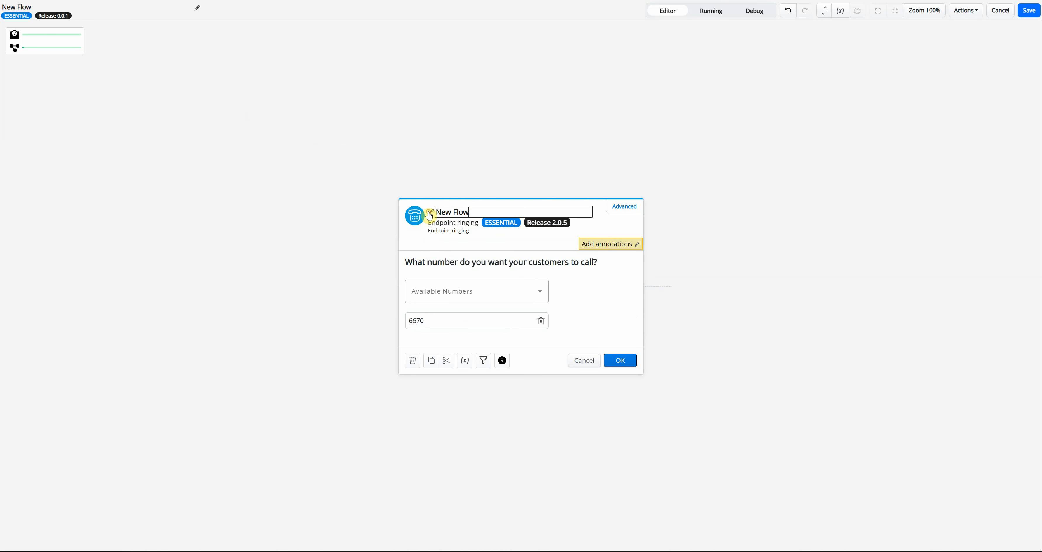
triple_click(463, 211)
key("BackSpace")
type("Inbound Cal")
left_click(620, 360)
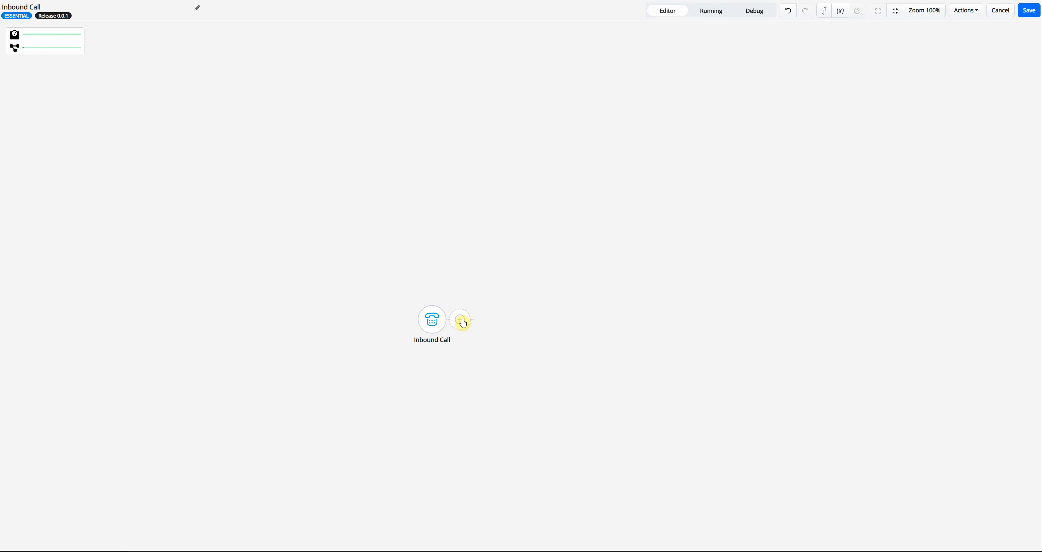
- Add a Greeting media action after the Inbound Call trigger and name it Play Welcome Message
left_click(463, 321)
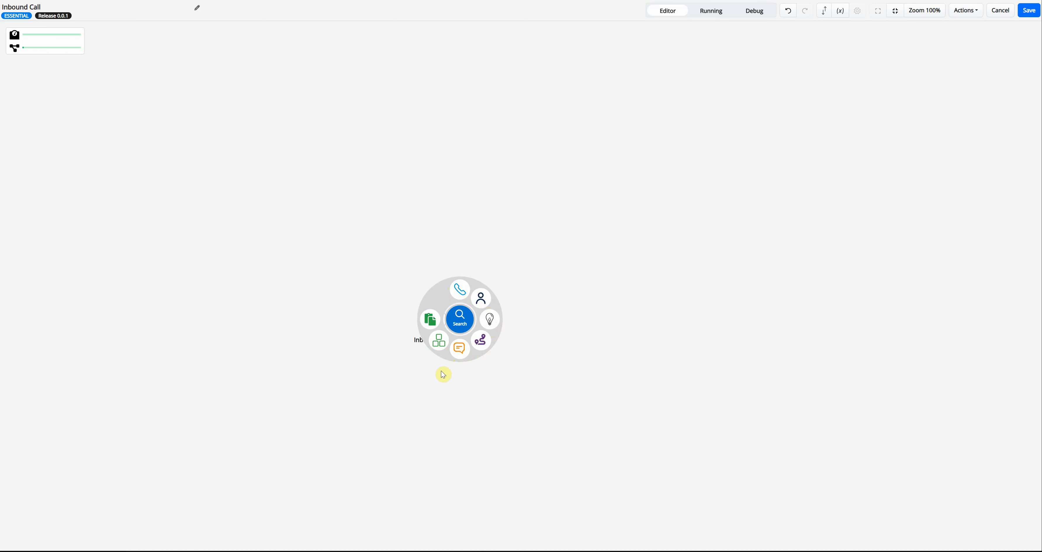
left_click(460, 290)
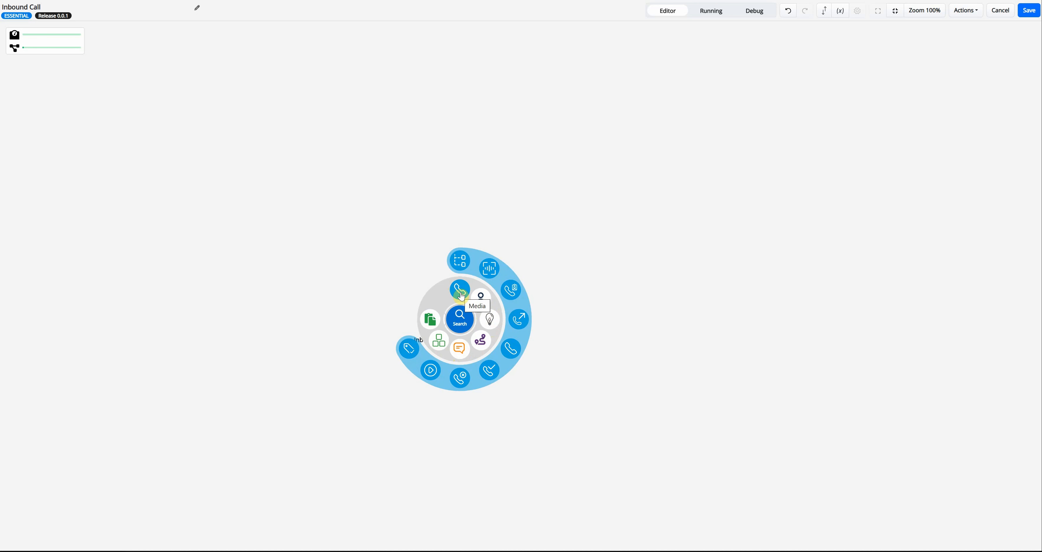
left_click(490, 269)
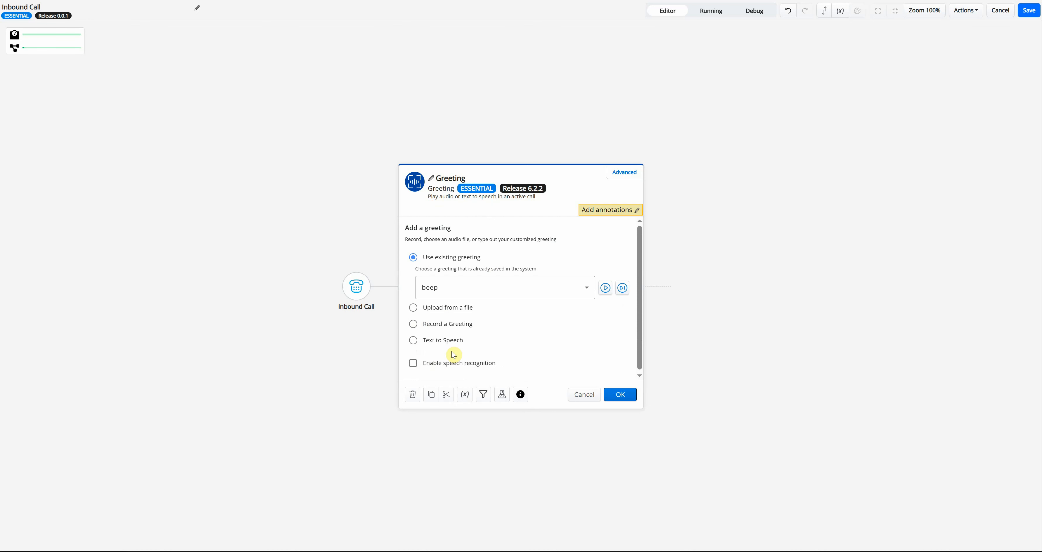
left_click(467, 176)
double_click(467, 177)
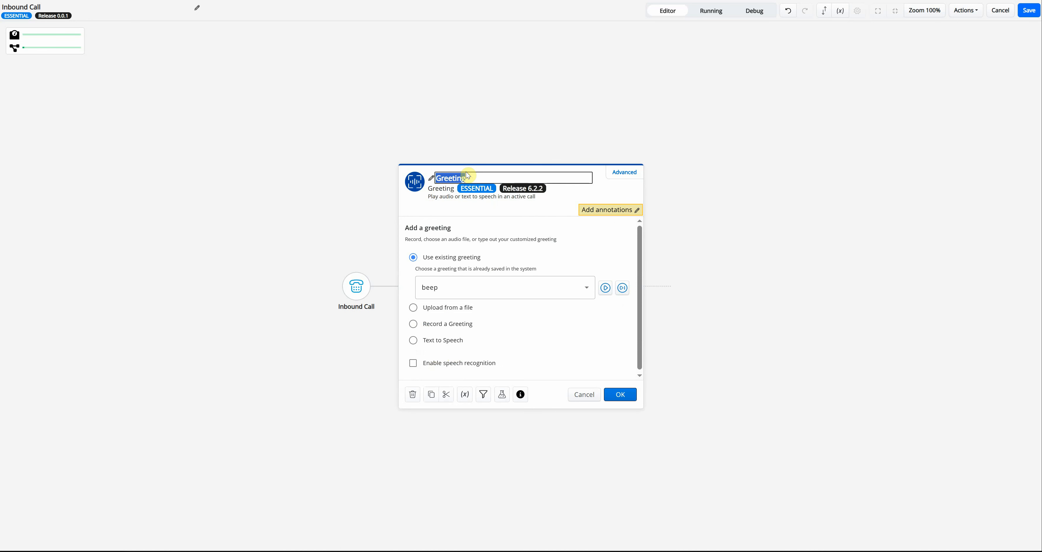
type("Play Welcome Message")
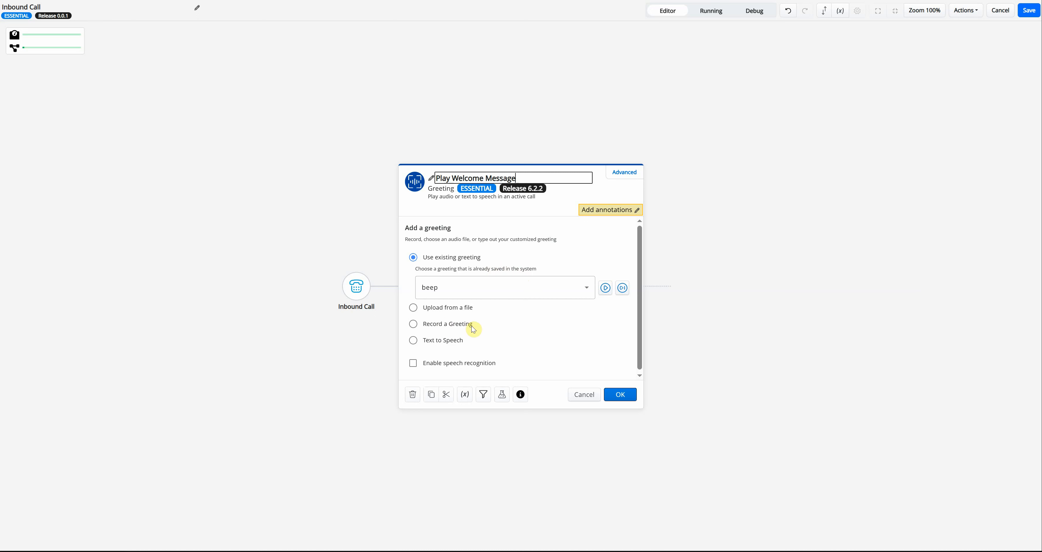
- Set the greeting to Text to Speech with the message "Hello, thank you for calling."
left_click(443, 341)
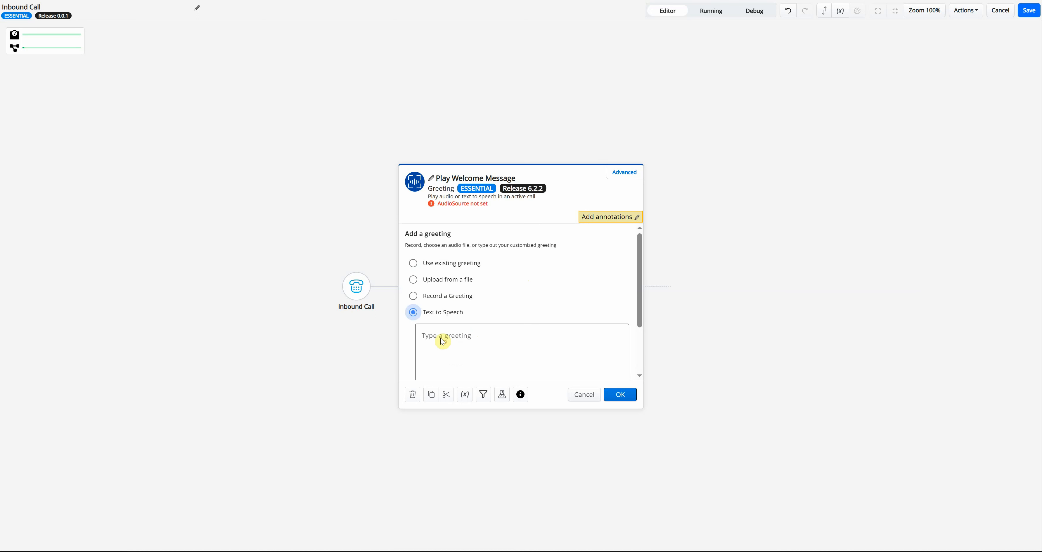
scroll(555, 291, "down", 2)
left_click(499, 266)
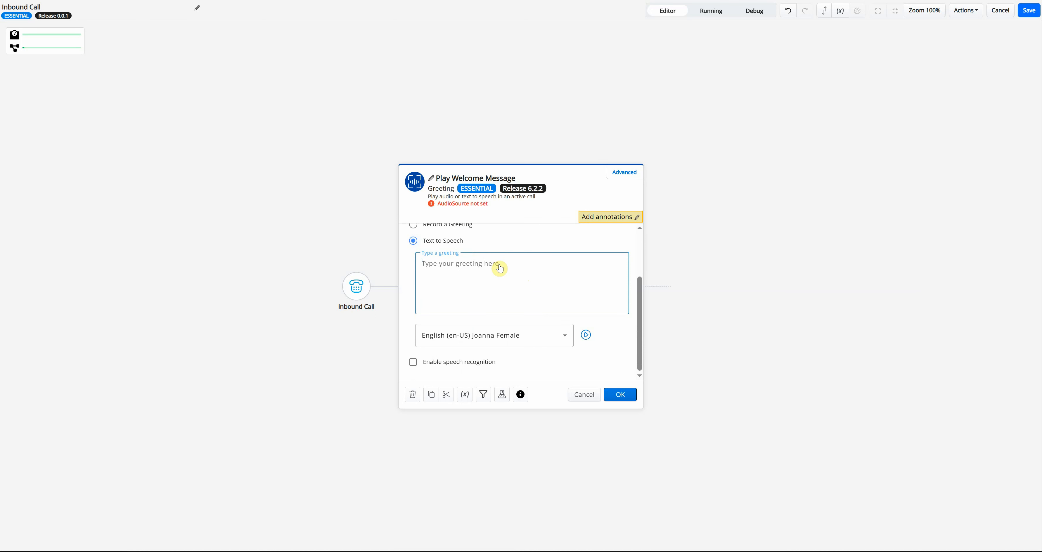
type("Hello, thank you for calling.")
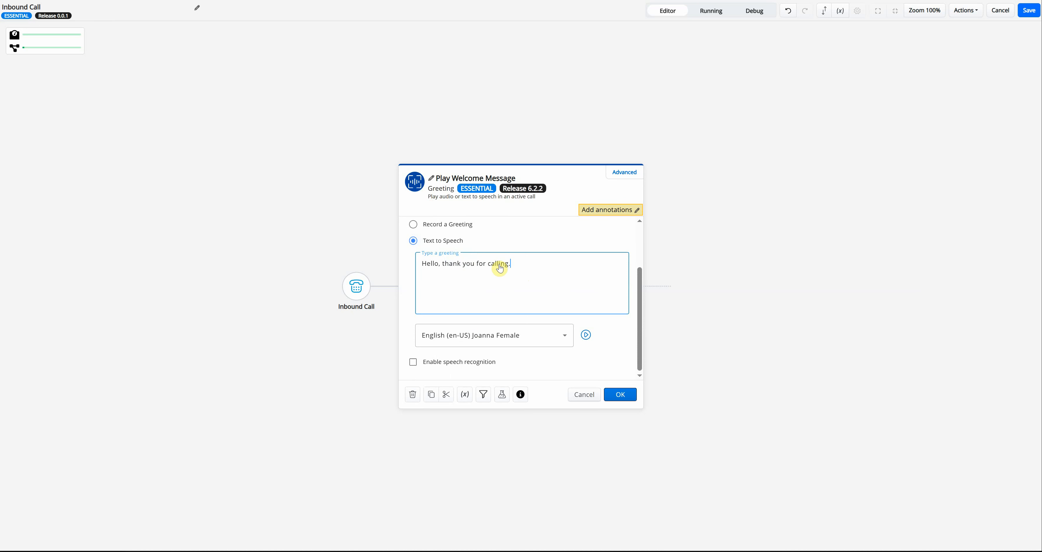
- Set the greeting voice to English (en-GB) Emma Female, preview the audio and confirm the greeting settings
left_click(555, 339)
scroll(516, 409, "up", 5)
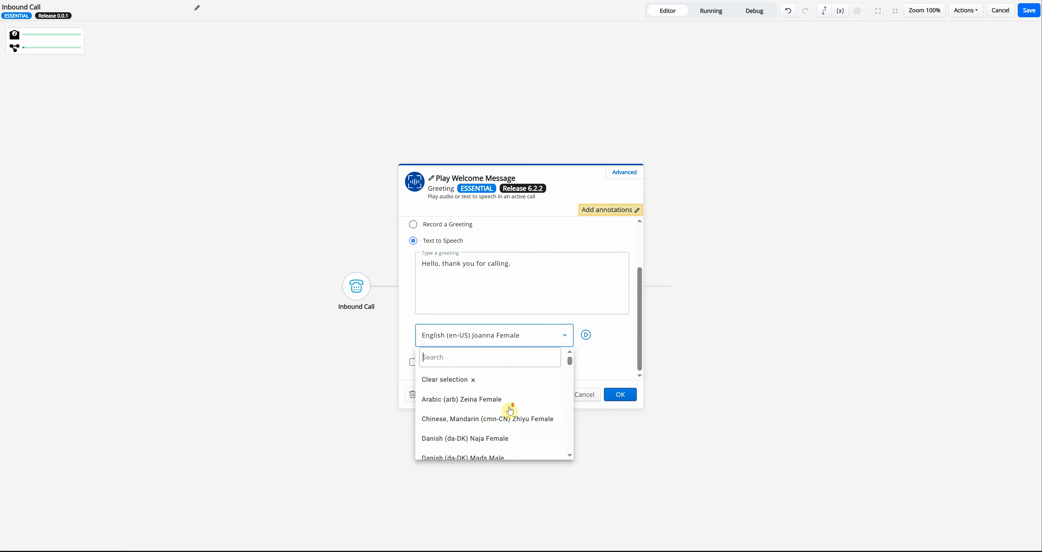
scroll(533, 436, "down", 5)
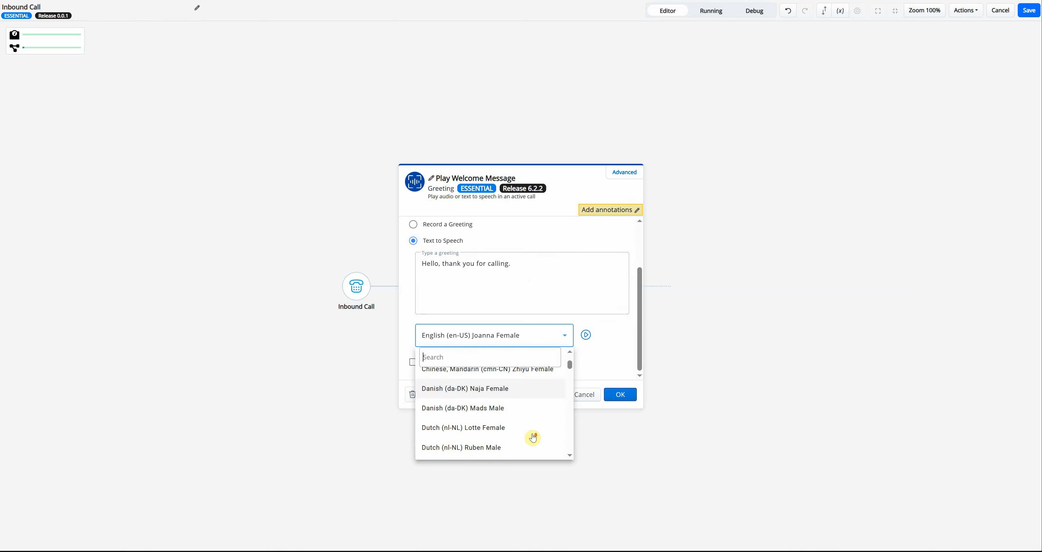
scroll(532, 437, "down", 1)
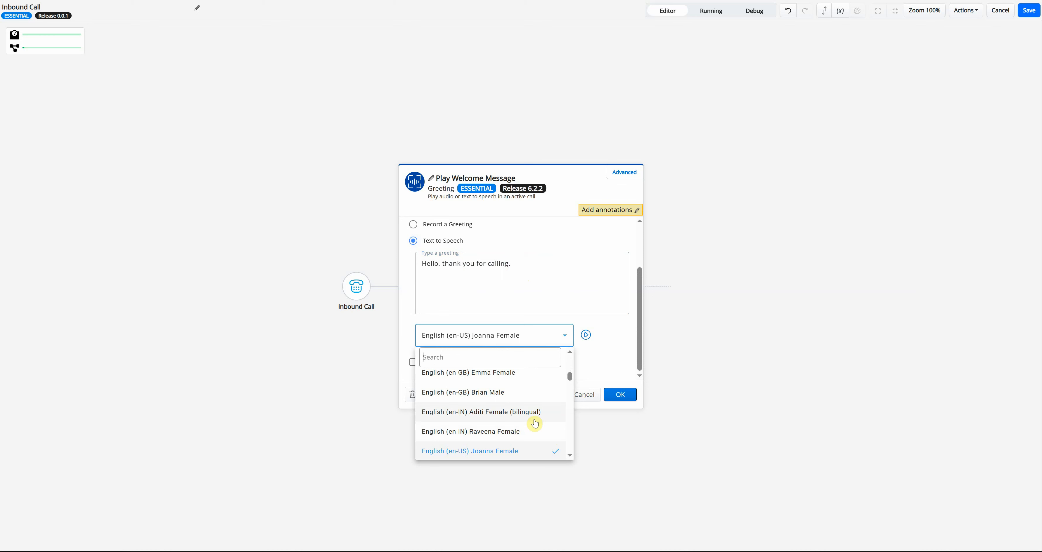
scroll(533, 422, "down", 12)
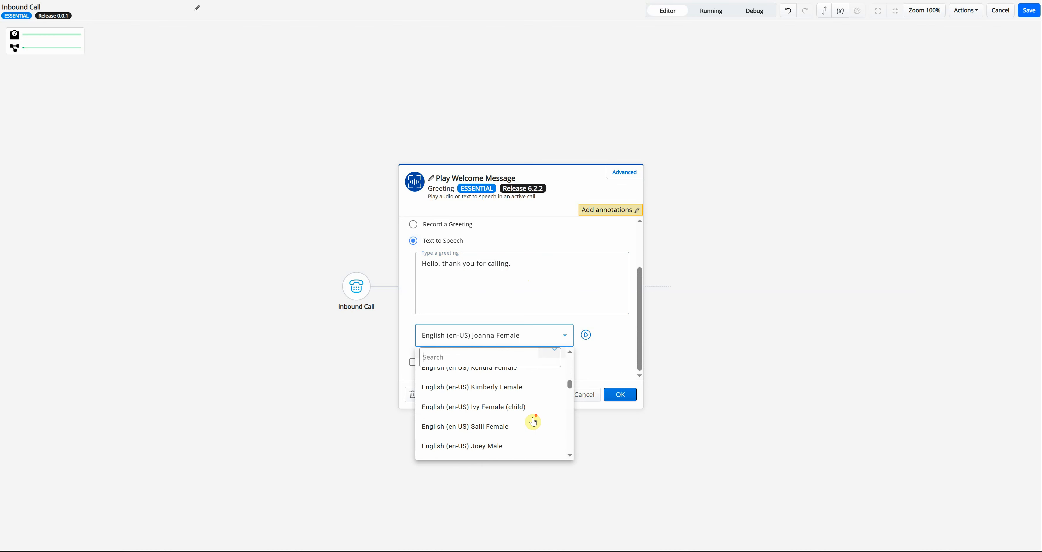
scroll(533, 422, "up", 15)
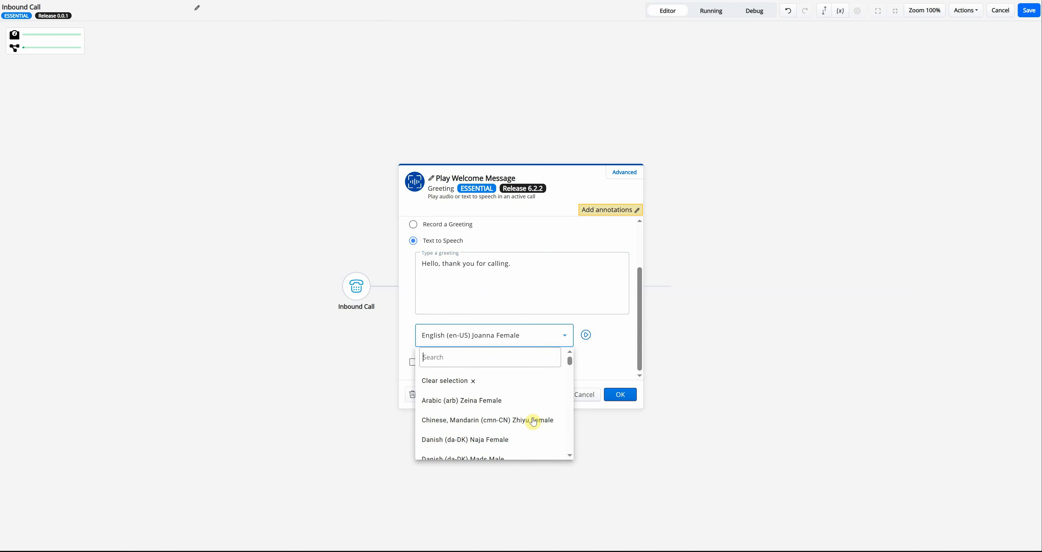
scroll(533, 422, "down", 2)
scroll(533, 421, "down", 3)
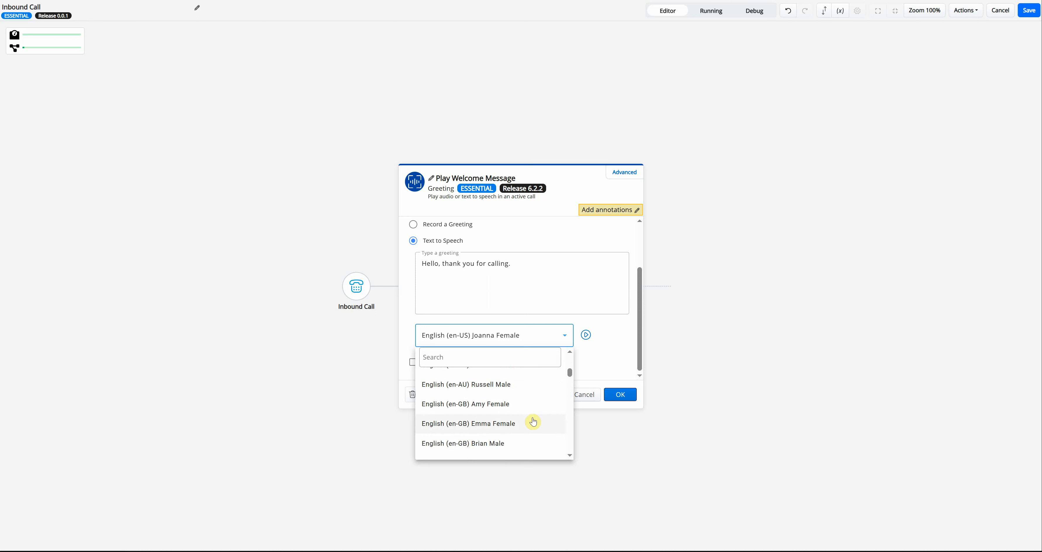
left_click(502, 425)
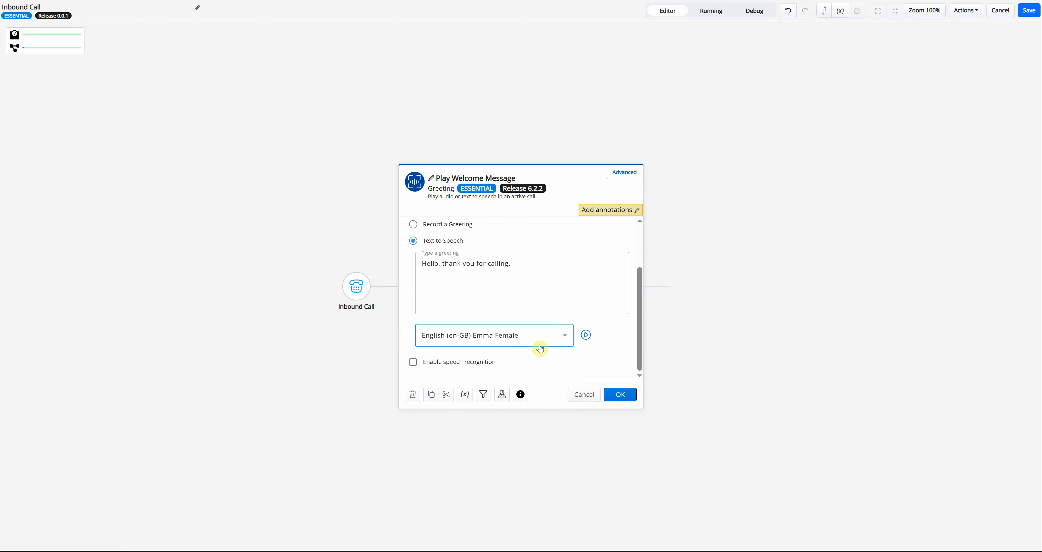
left_click(586, 335)
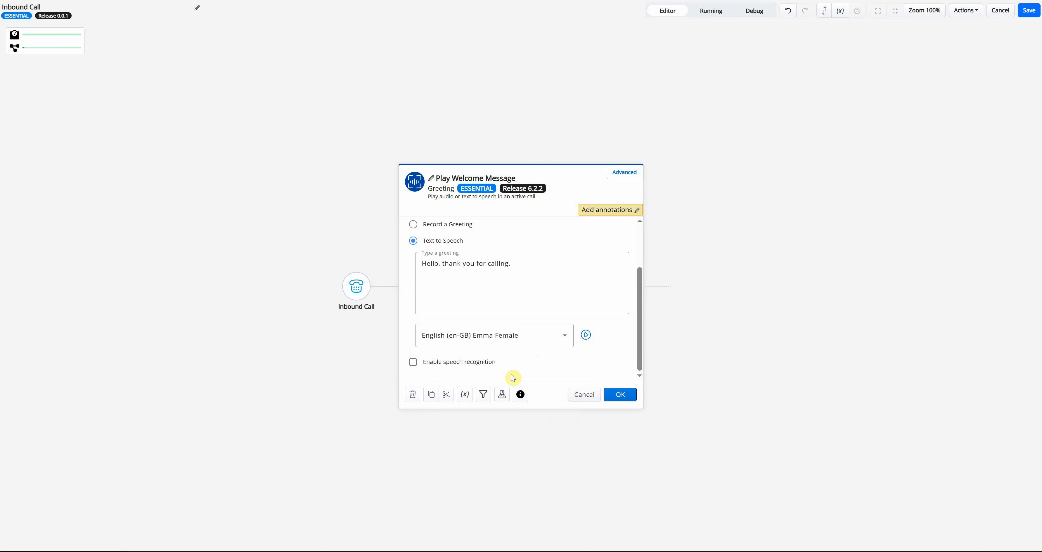
left_click(611, 394)
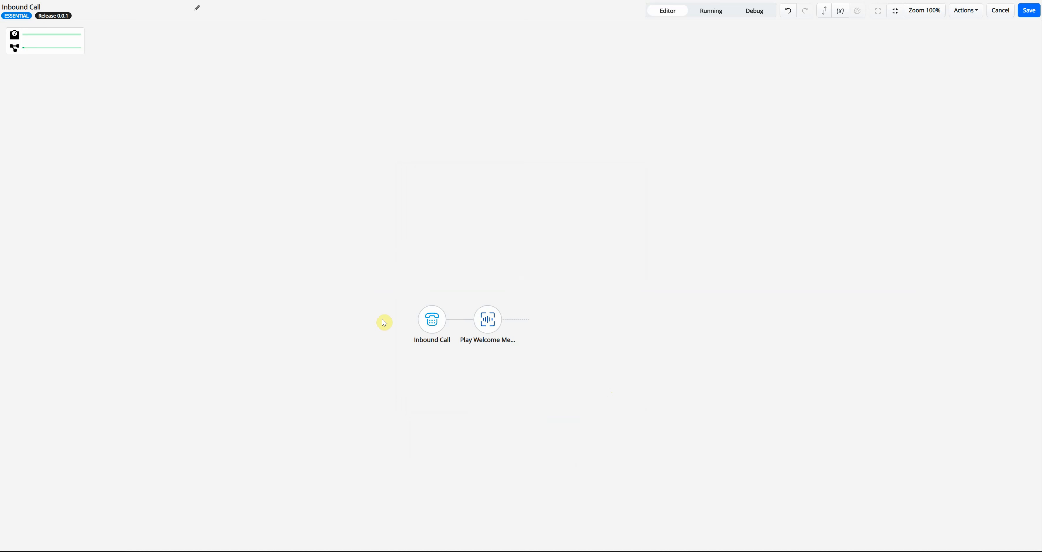
- Add a Dial menu media action after Play Welcome Message in the inbound call flow
left_click(515, 323)
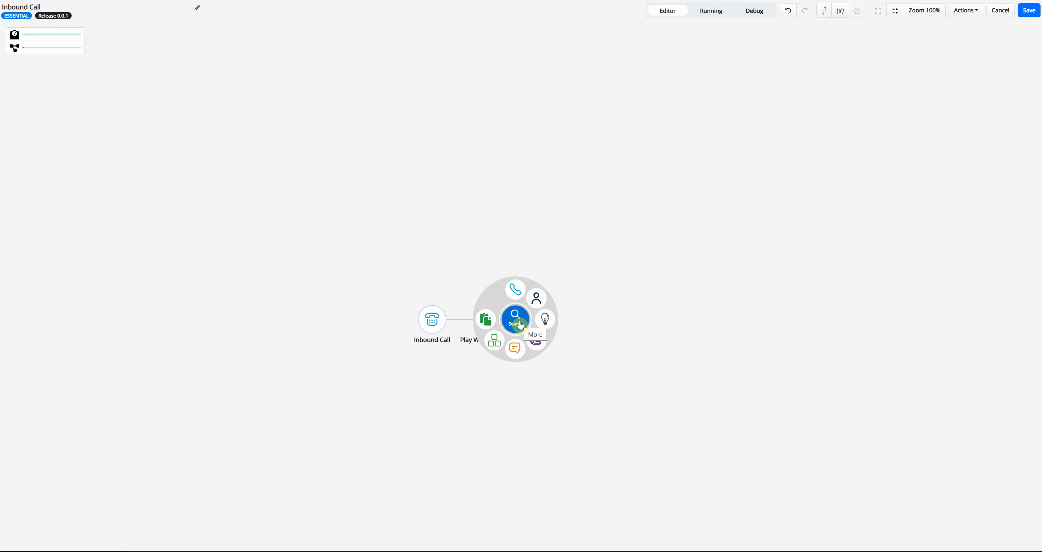
left_click(515, 291)
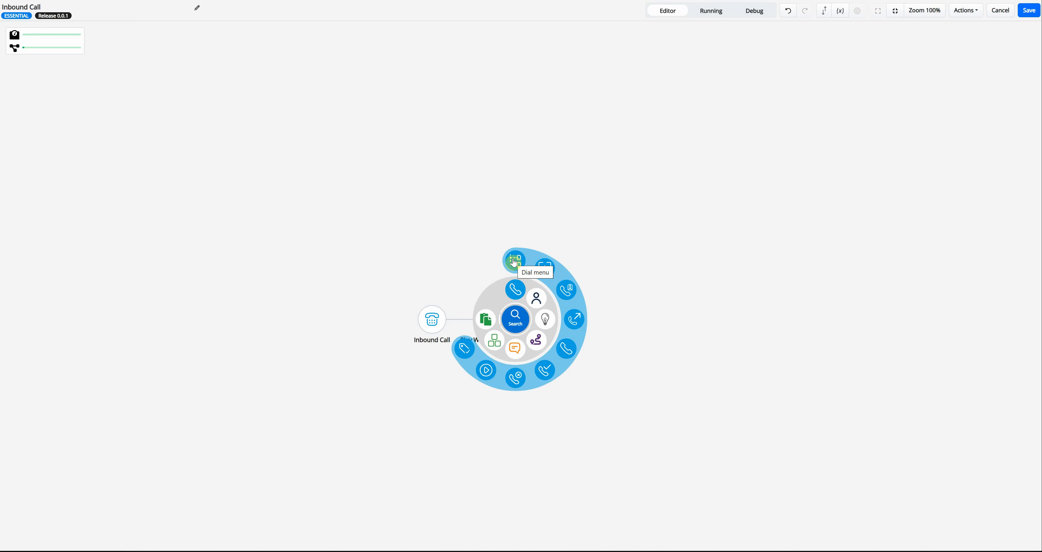
left_click(514, 262)
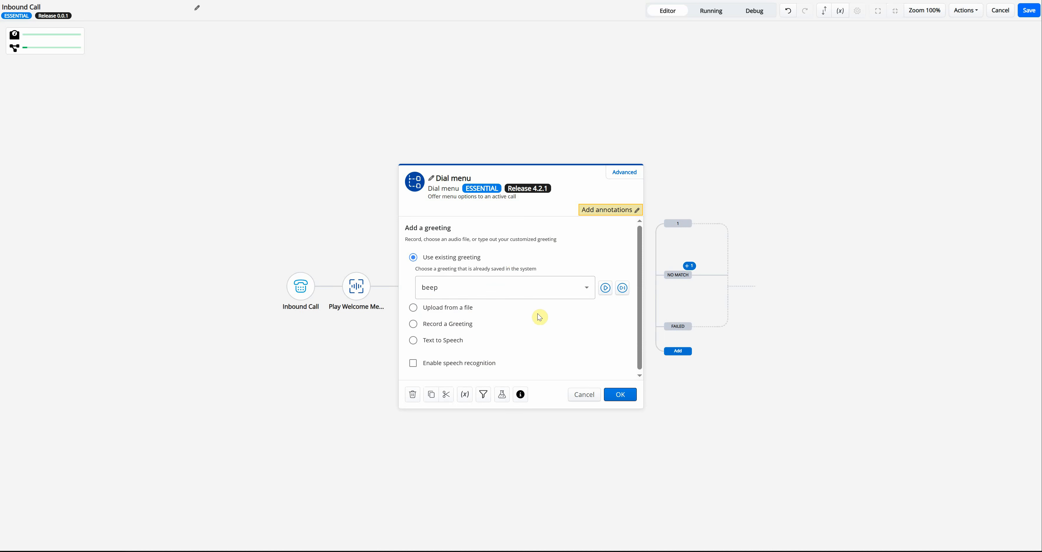
- Set the dial menu greeting to Text to Speech saying "What do you want to do today?" with the English (en-GB) Emma Female voice
scroll(554, 308, "down", 1)
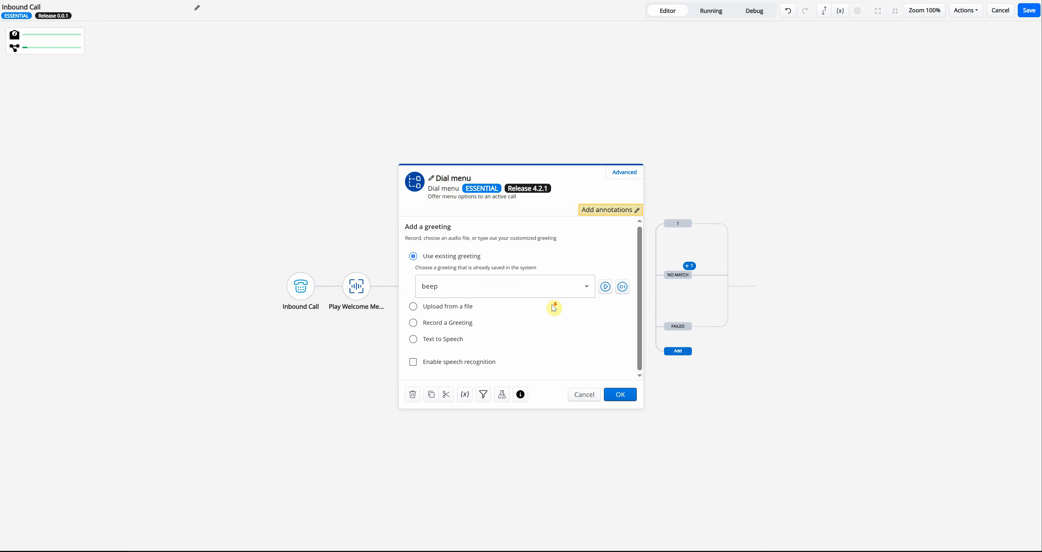
left_click(453, 340)
left_click(453, 340)
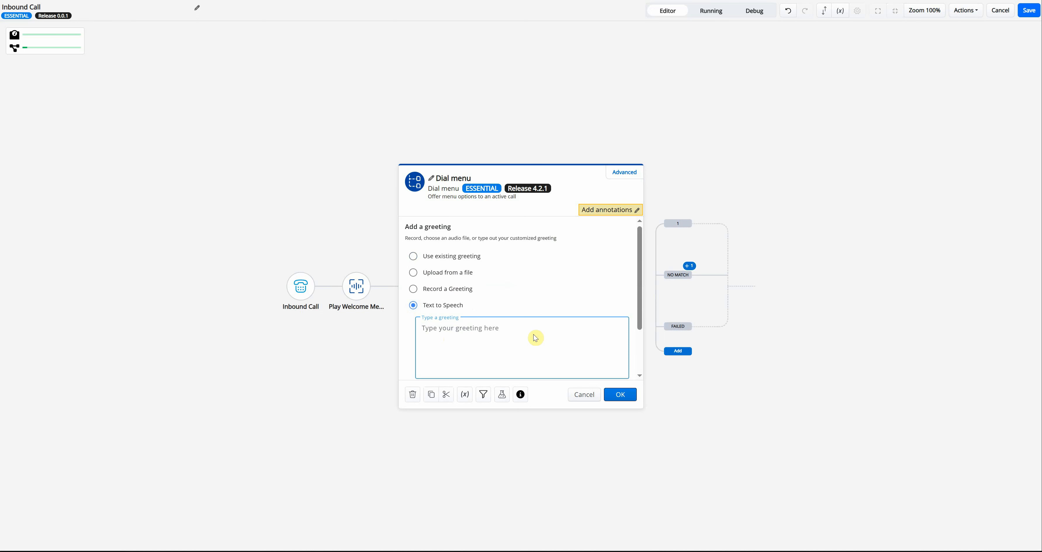
type("What do you want to do today?")
scroll(534, 338, "down", 2)
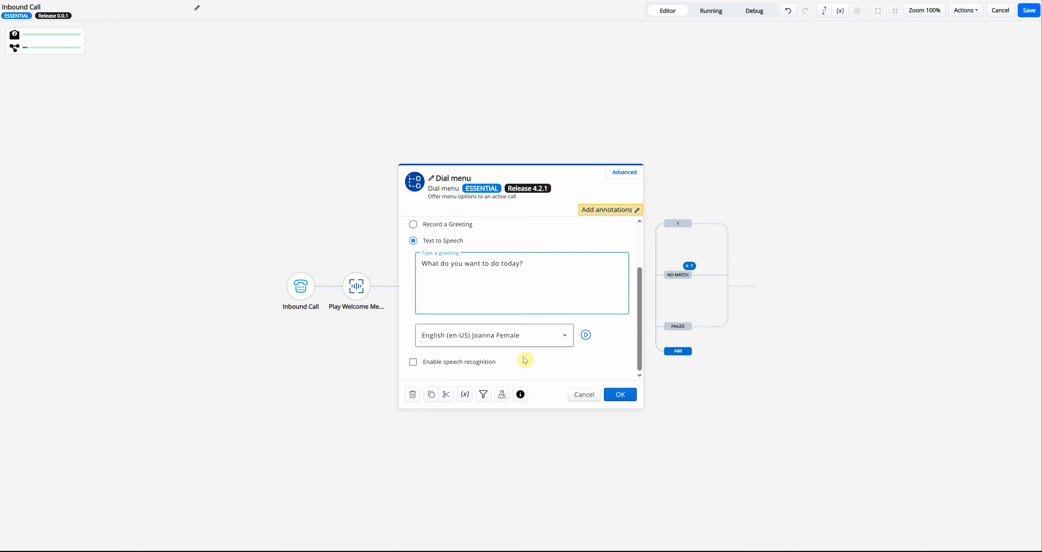
left_click(527, 342)
left_click(532, 371)
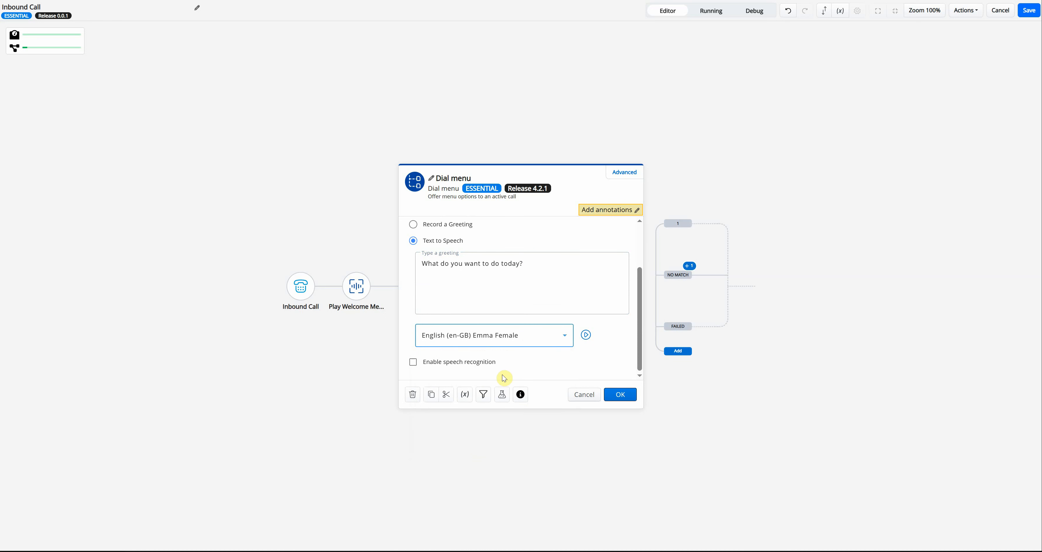
- Enable speech recognition for the dial menu in English (British) and confirm the dial menu settings
left_click(461, 366)
scroll(586, 335, "down", 3)
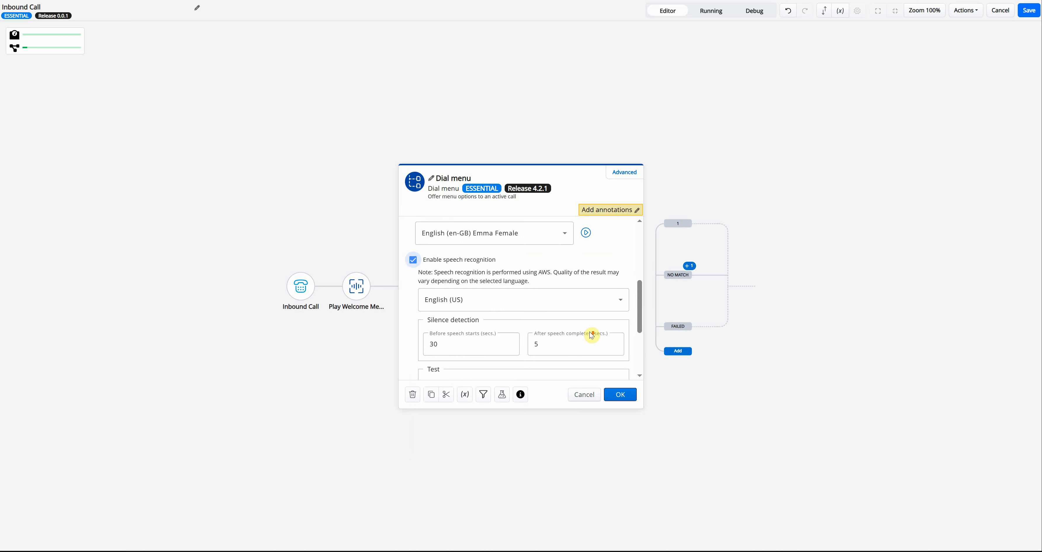
scroll(591, 335, "down", 3)
scroll(590, 330, "up", 3)
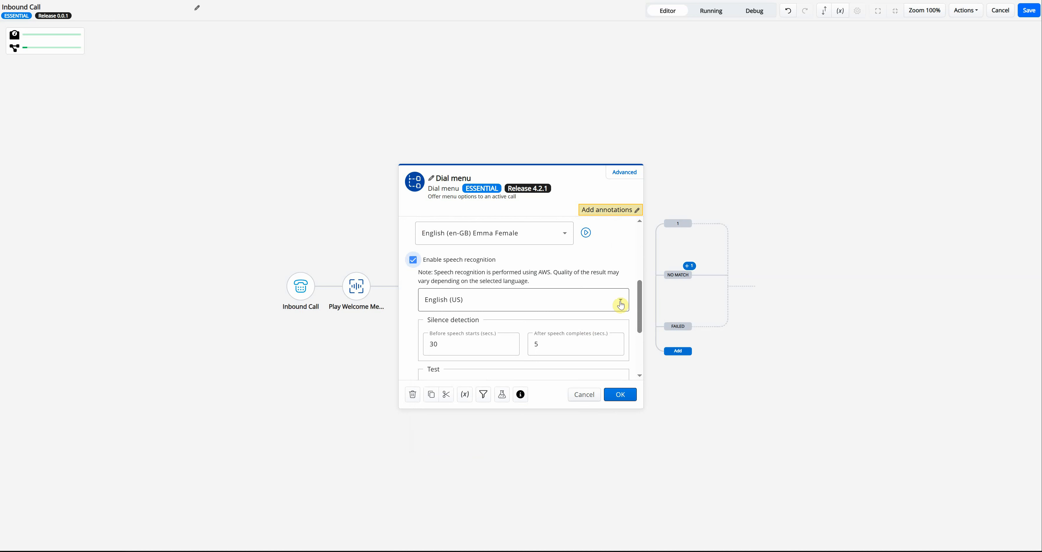
left_click(620, 304)
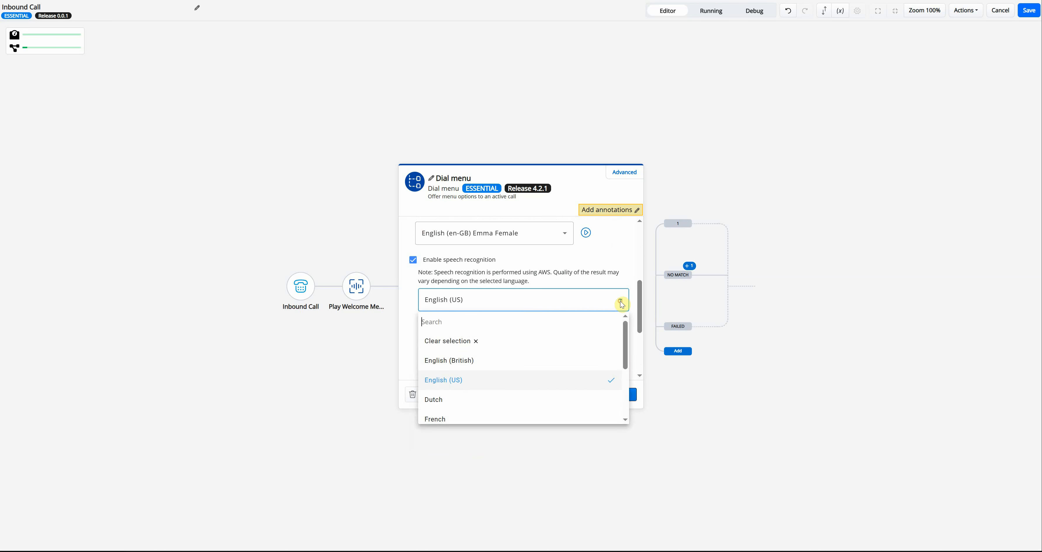
left_click(441, 365)
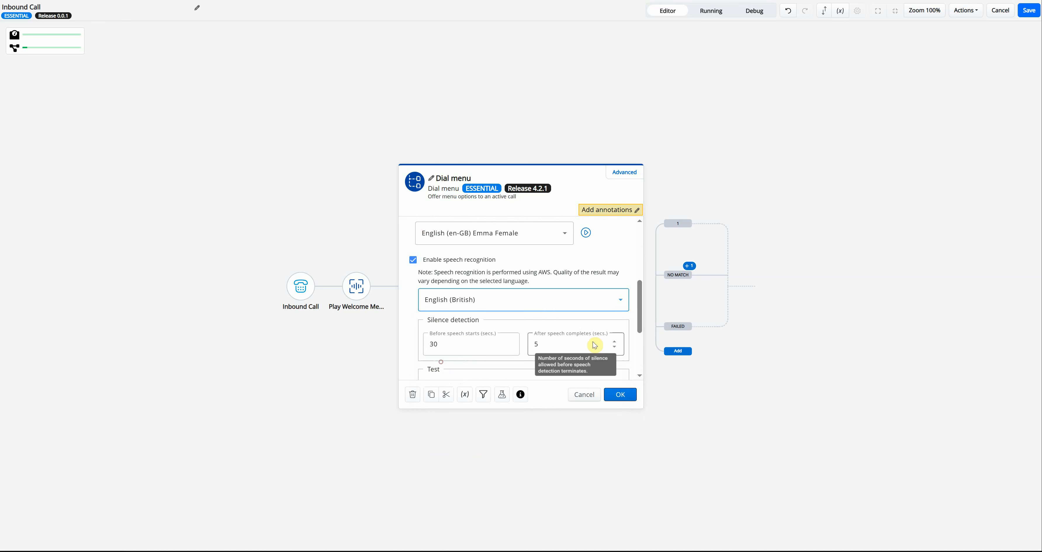
left_click(621, 393)
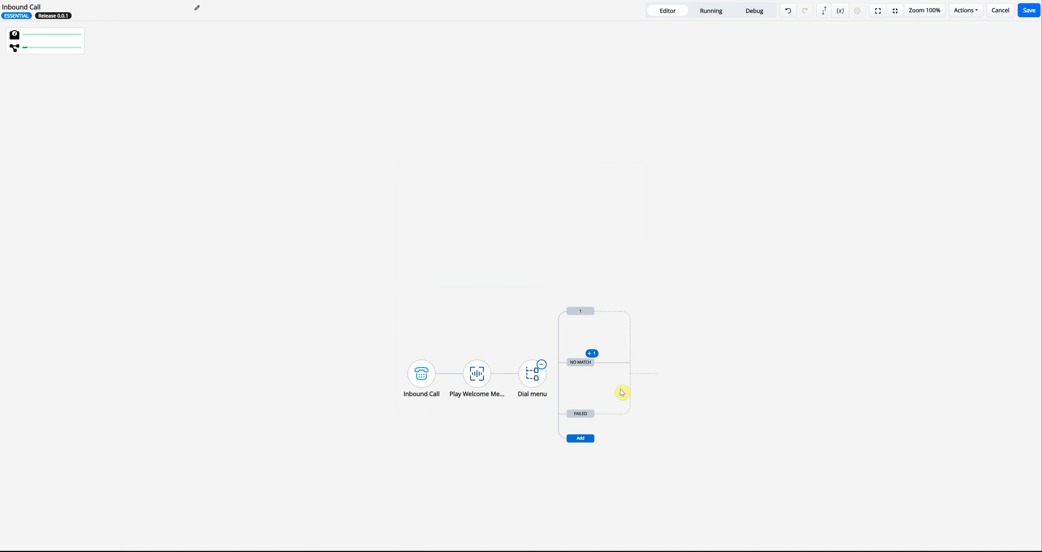
- Allow partial matches on the dial menu's branch 1 and add the match tag "appointment"
left_click_drag(747, 350, 659, 176)
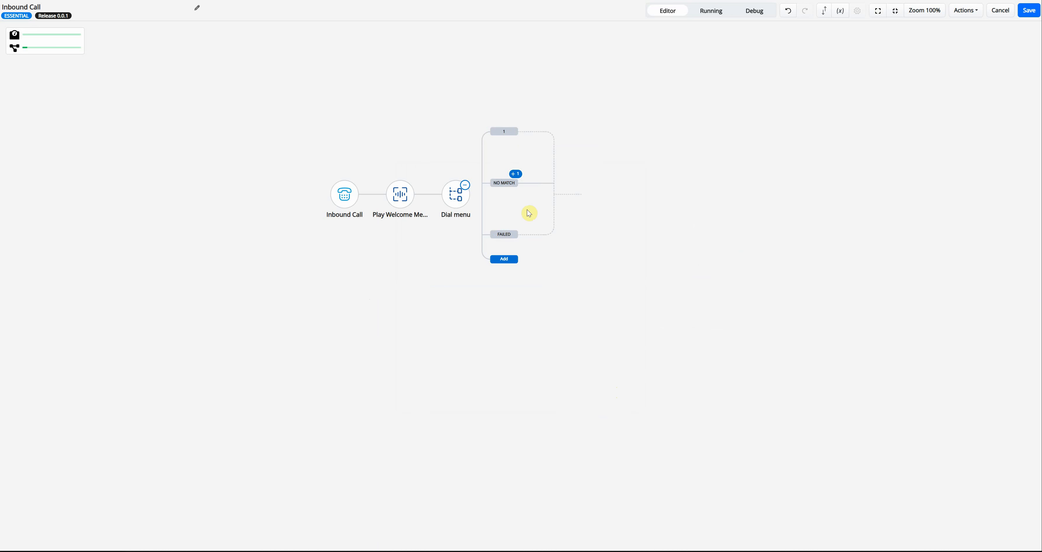
mouse_move(510, 133)
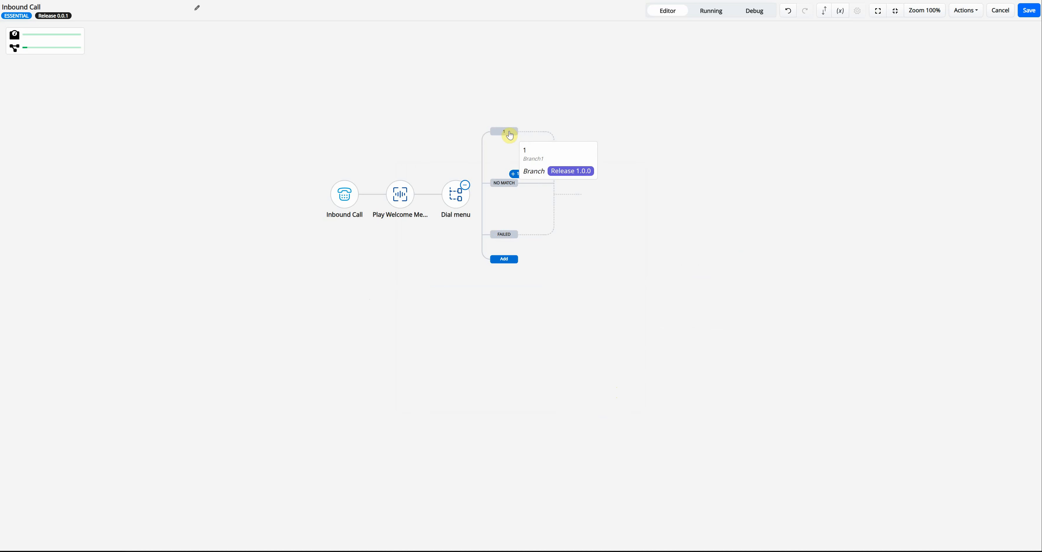
left_click(509, 133)
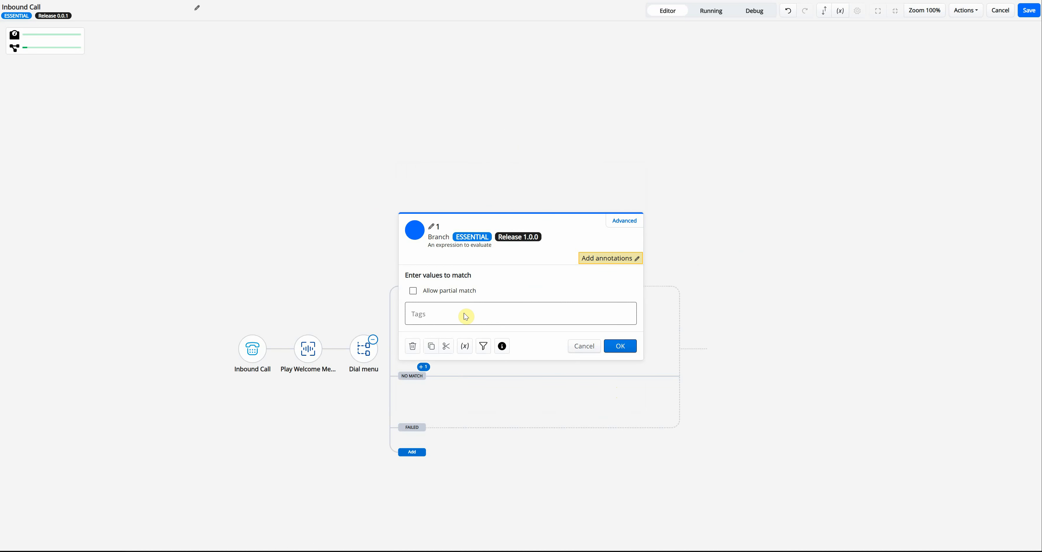
left_click(444, 290)
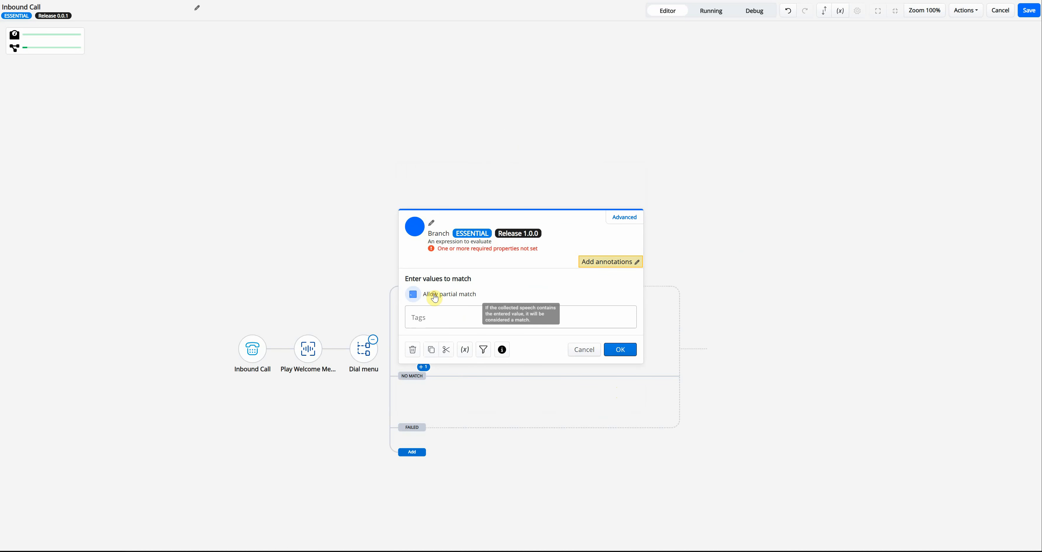
left_click(442, 315)
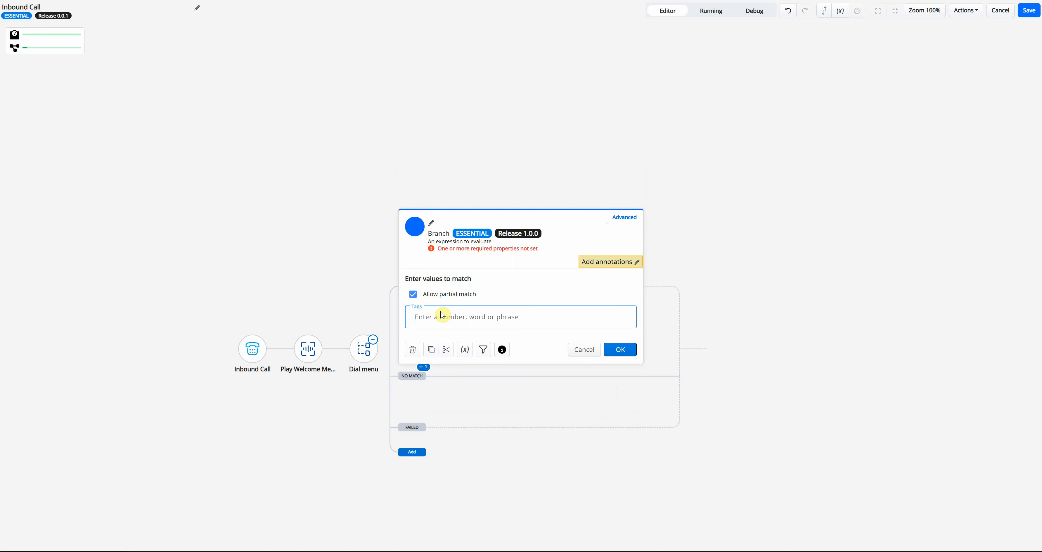
type("appointment")
key("Tab")
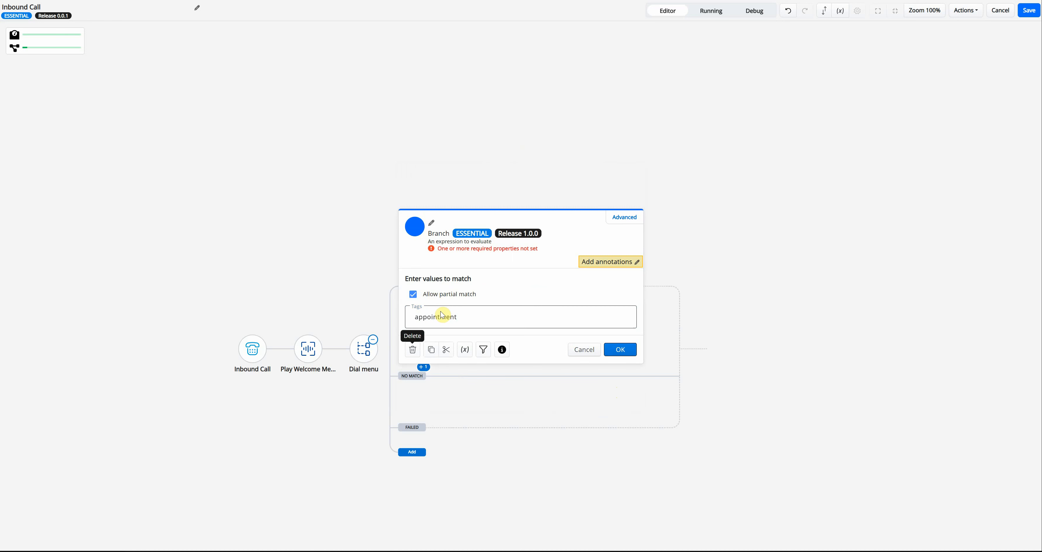
key("shift+Tab")
key("Return")
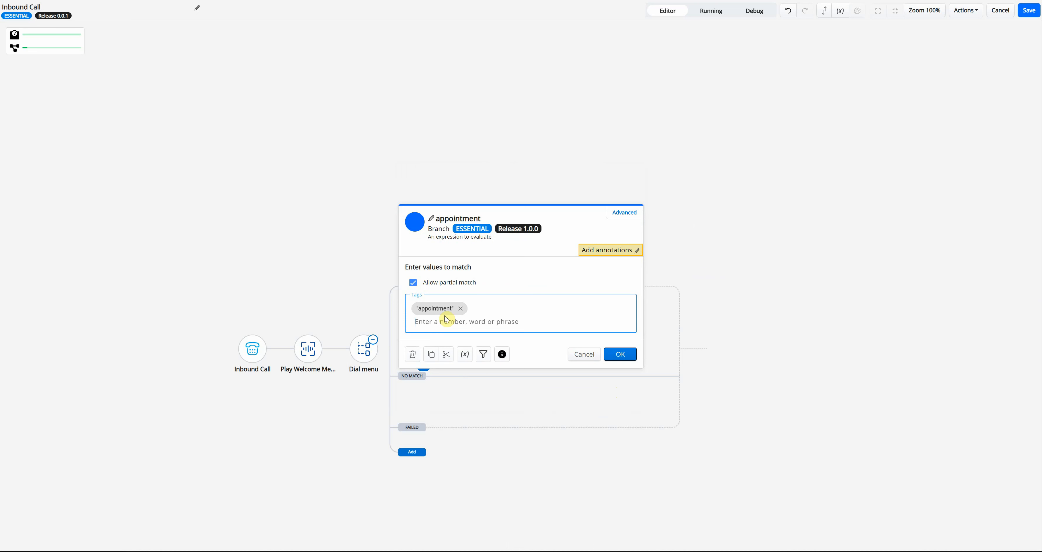
- Add the match tags "book an appointment" and "new appointment" to the appointment branch and confirm it
type("boo")
type("k an appointment")
key("Return")
type("new app")
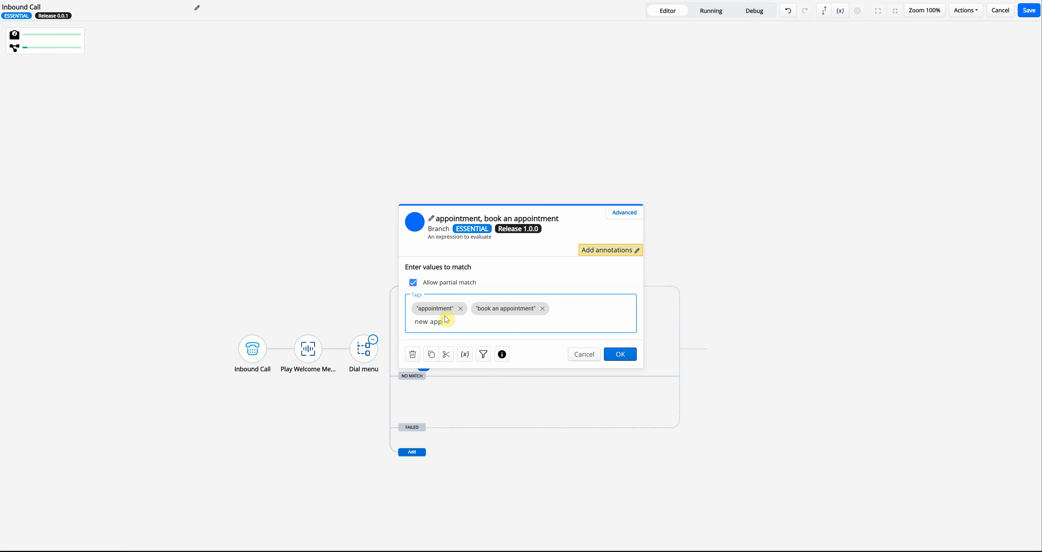
type("ointment")
key("Return")
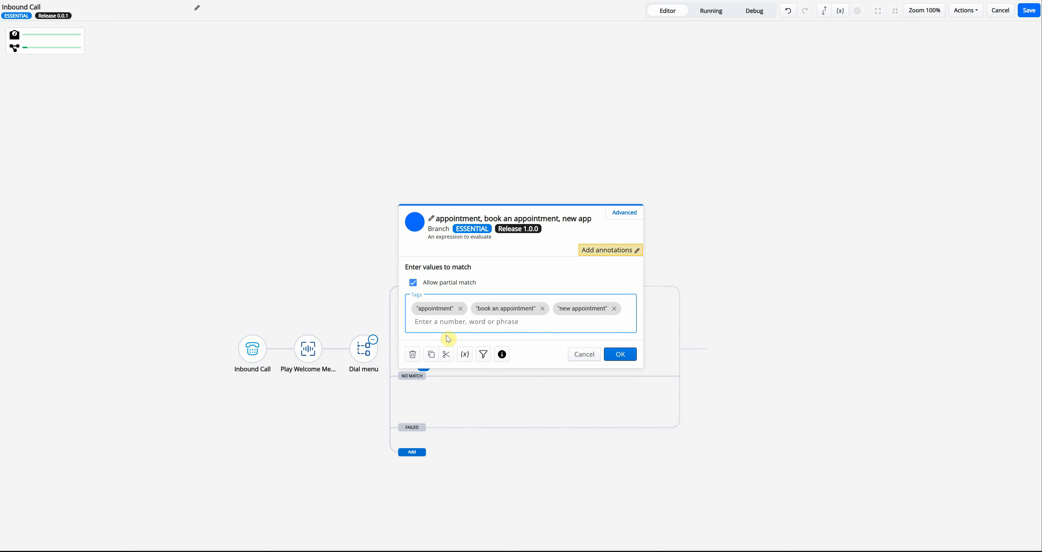
left_click(619, 359)
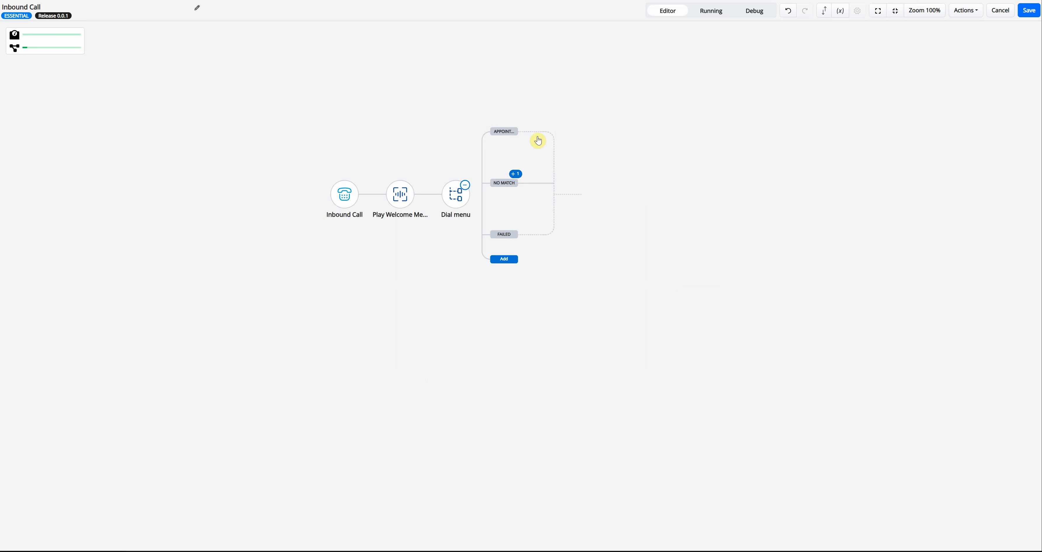
- Expand the NO MATCH branch and rename the Dial menu action as Choose Action
left_click(516, 174)
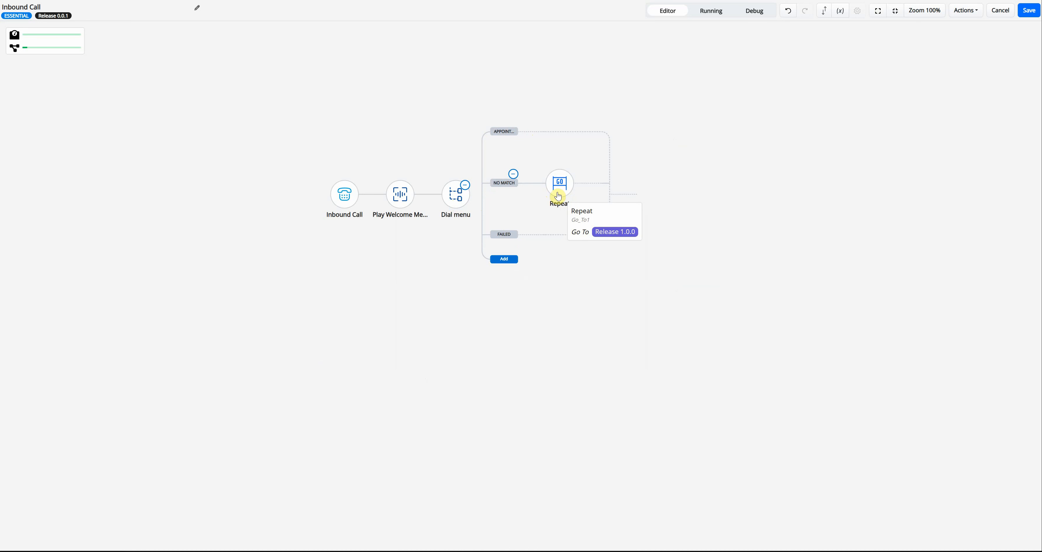
left_click(455, 195)
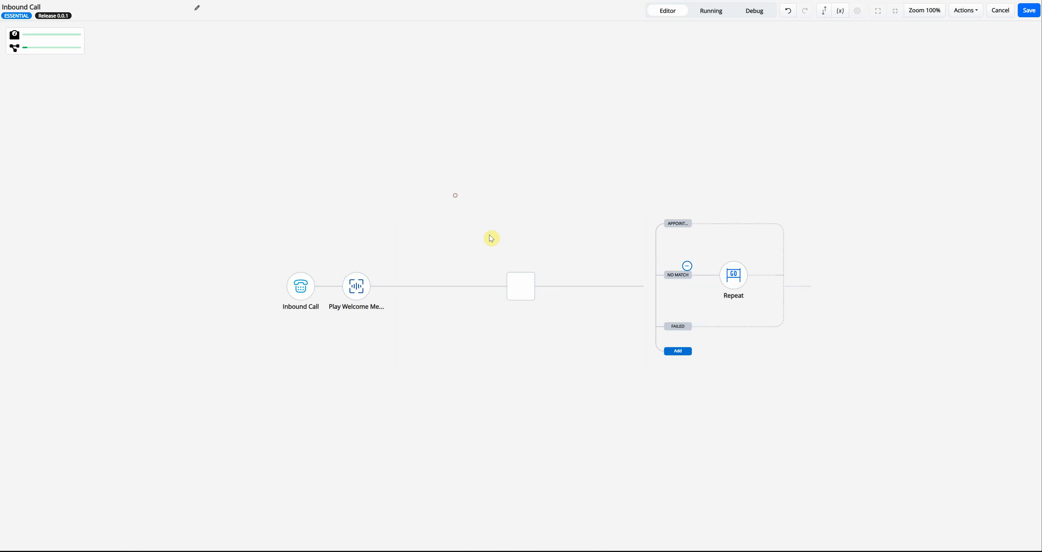
left_click(465, 179)
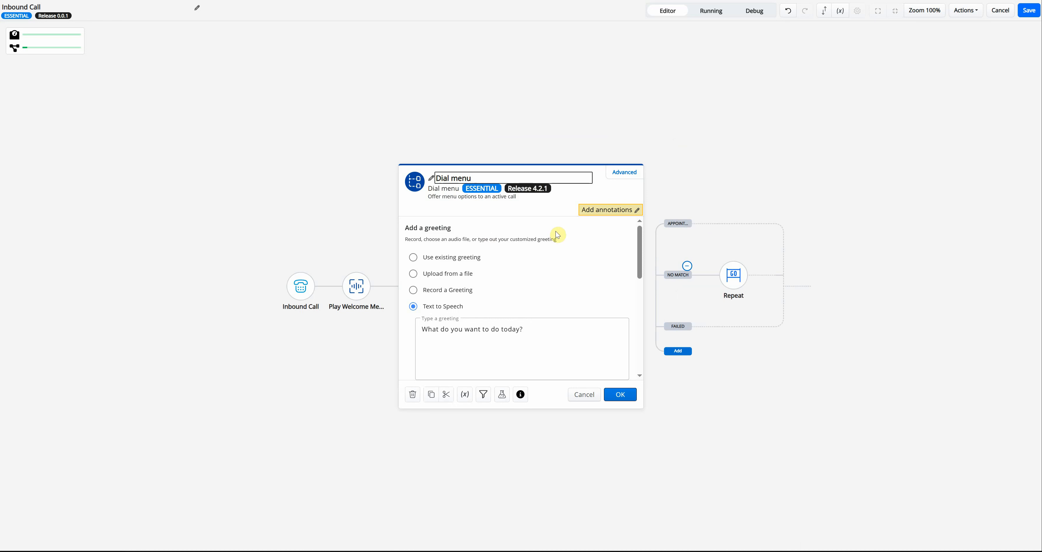
key("ctrl+a")
type("choose Action")
key("Home")
key("Delete")
type("C")
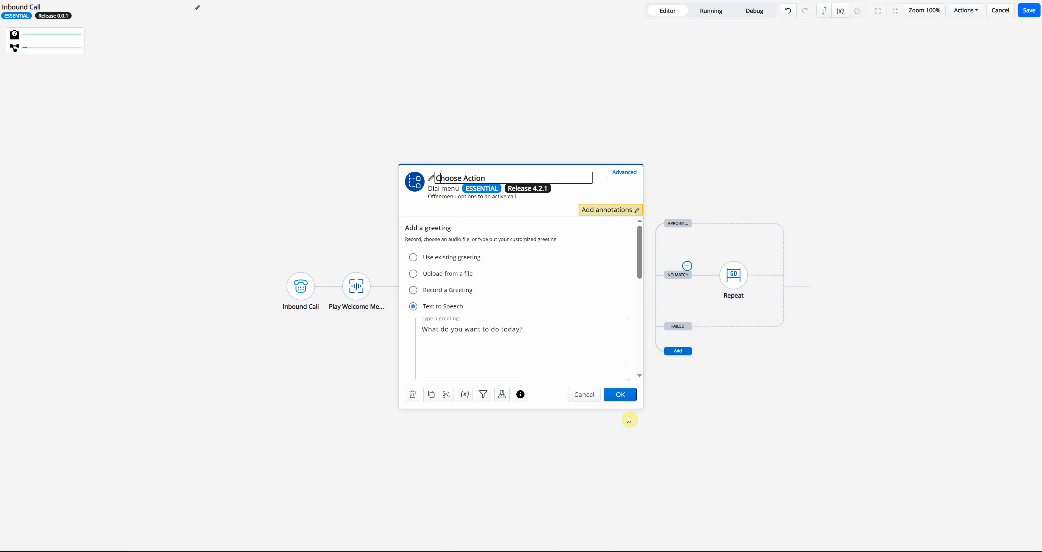
left_click(620, 394)
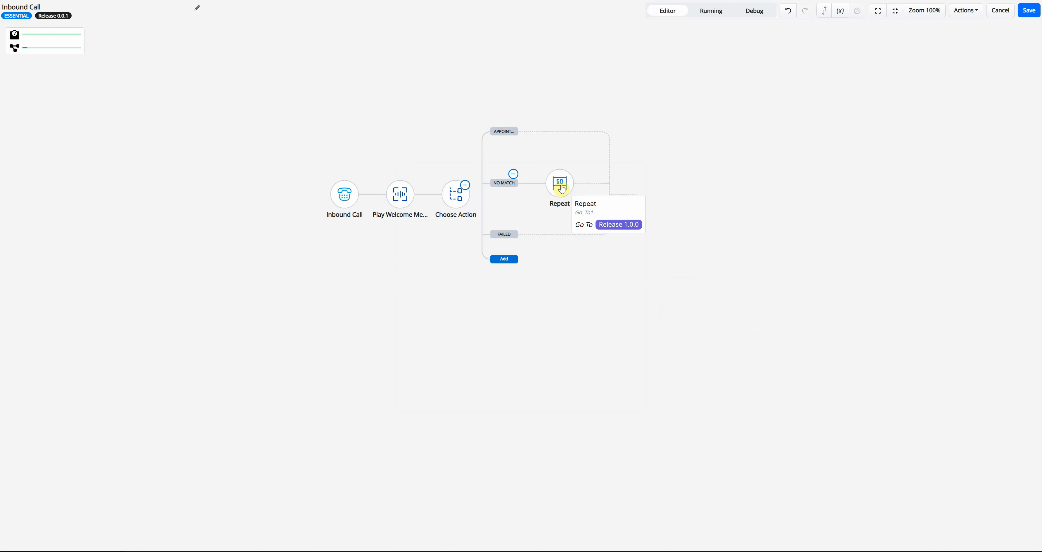
- Review the destination of the Repeat action on the NO MATCH branch and the action categories available for the FAILED branch
left_click(559, 188)
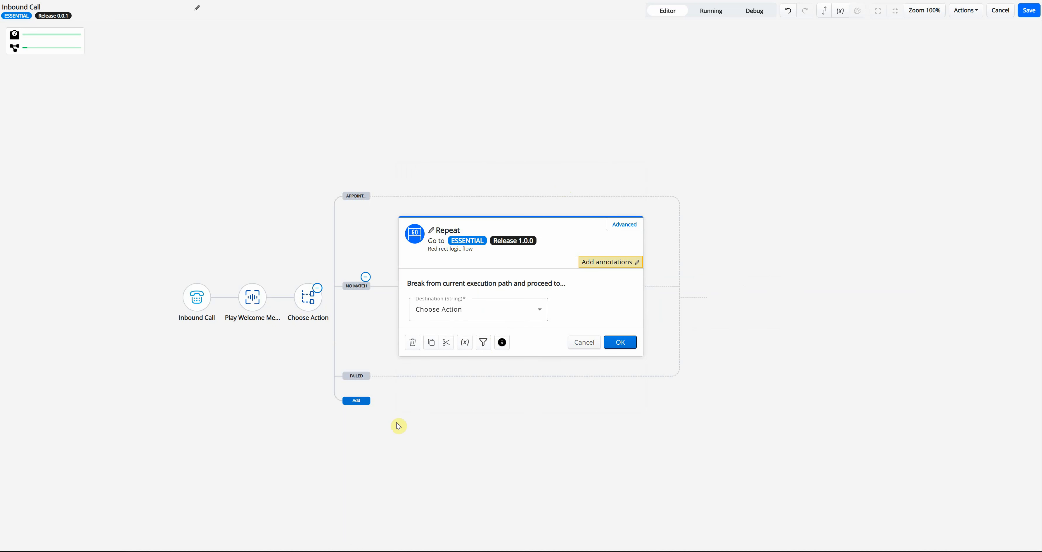
left_click(620, 343)
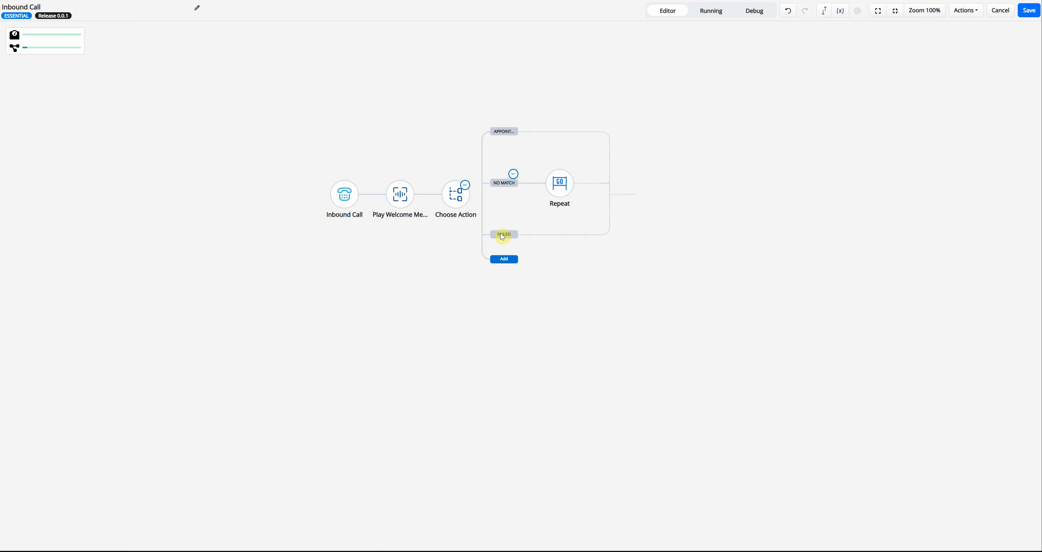
left_click(531, 238)
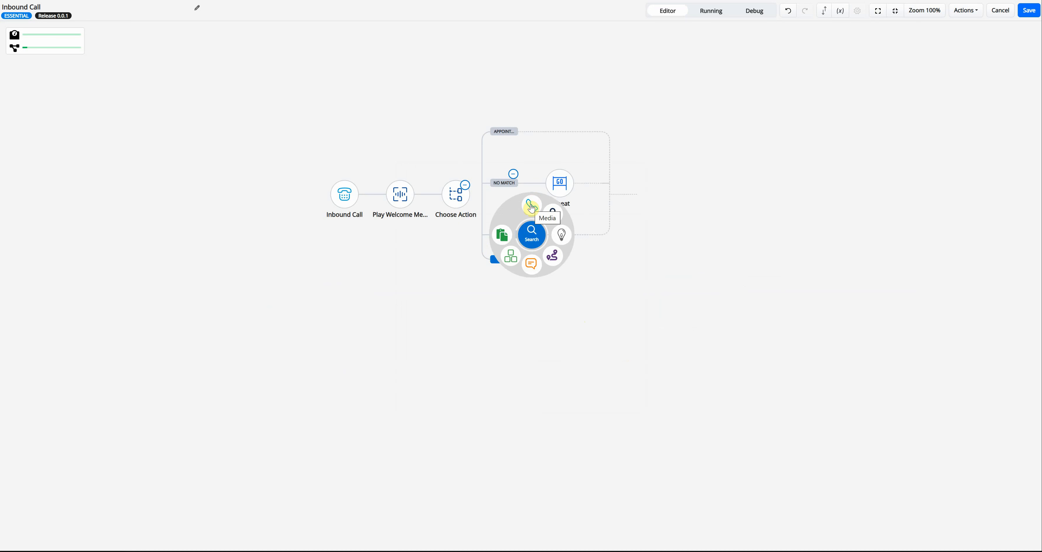
left_click(623, 307)
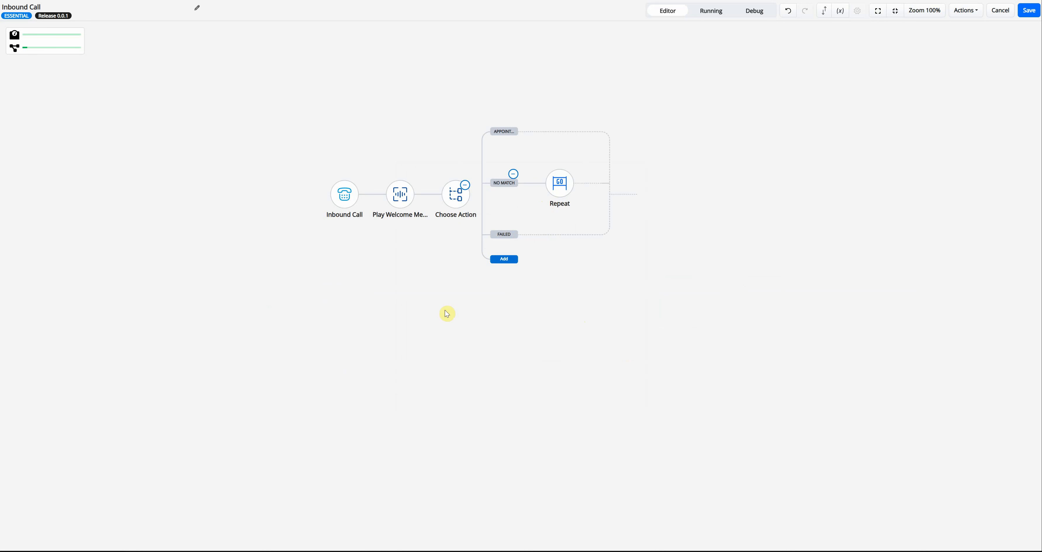
- Add another branch to the Choose Action menu and name it Get Appointments
mouse_move(504, 134)
left_click(501, 263)
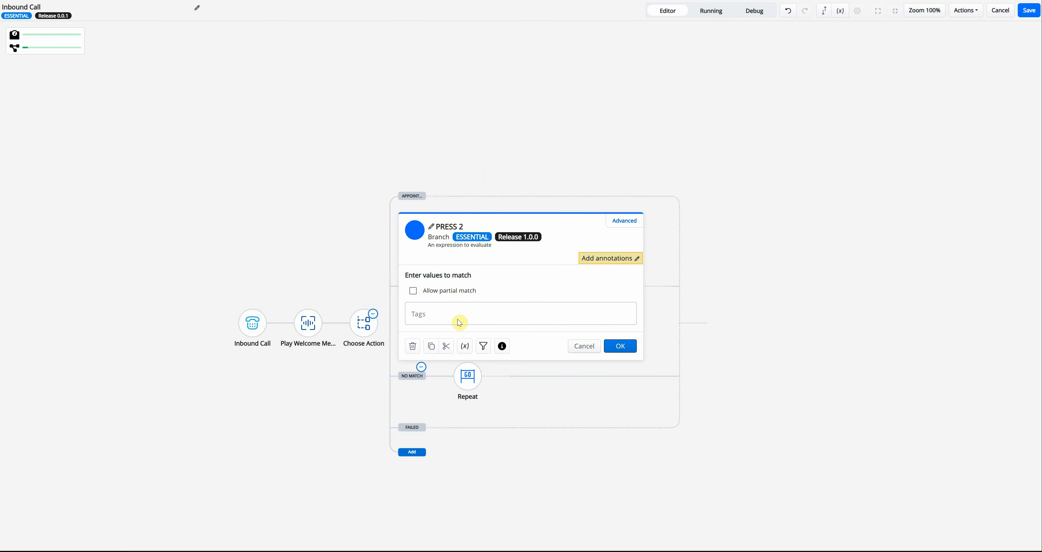
left_click(451, 226)
key("ctrl+a")
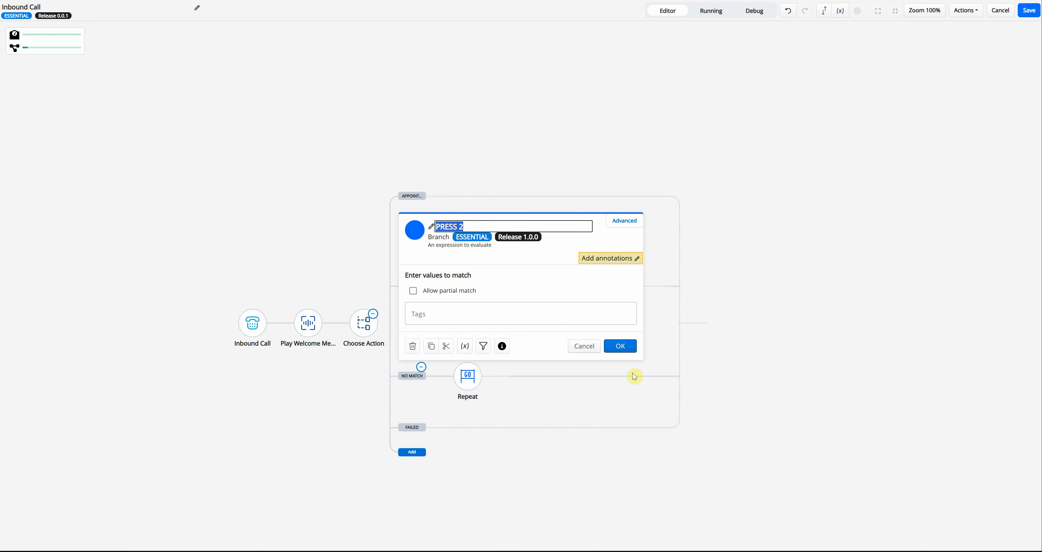
type("Get Appointments")
- Add the match tag "list appointments" to the new branch
left_click(548, 314)
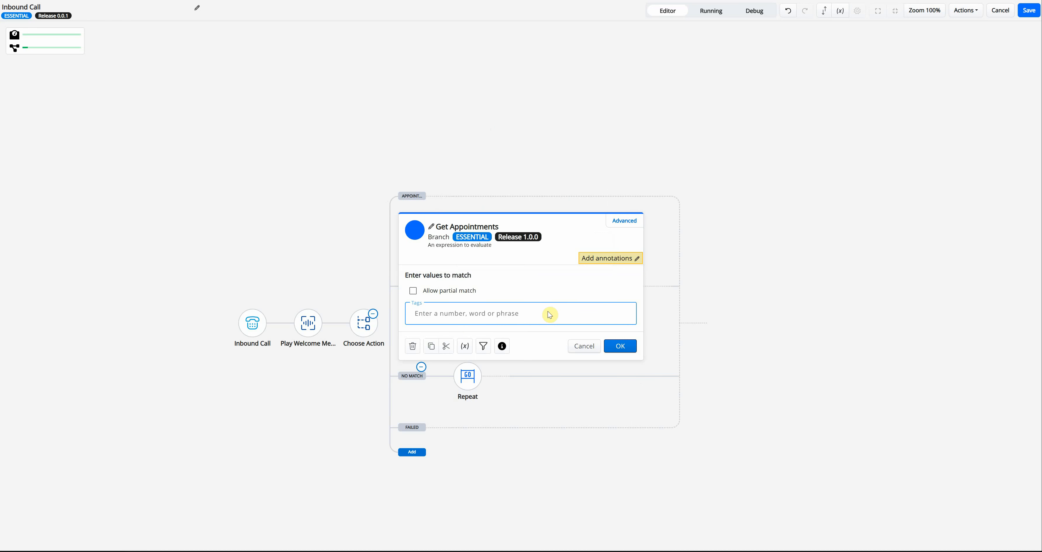
type("list appointments")
key("Return")
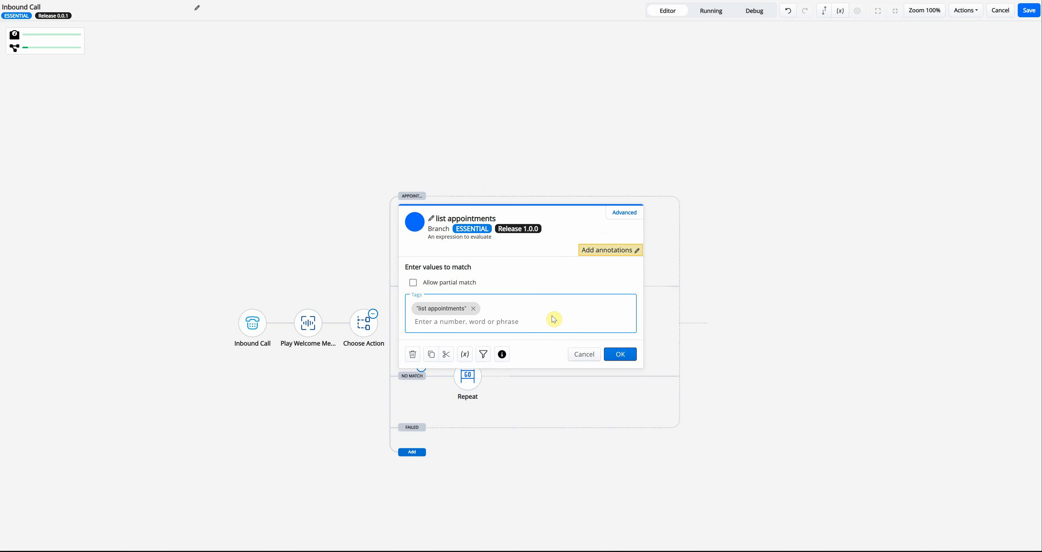
- Allow partial matching for the list appointments branch and accept the branch settings
left_click(460, 282)
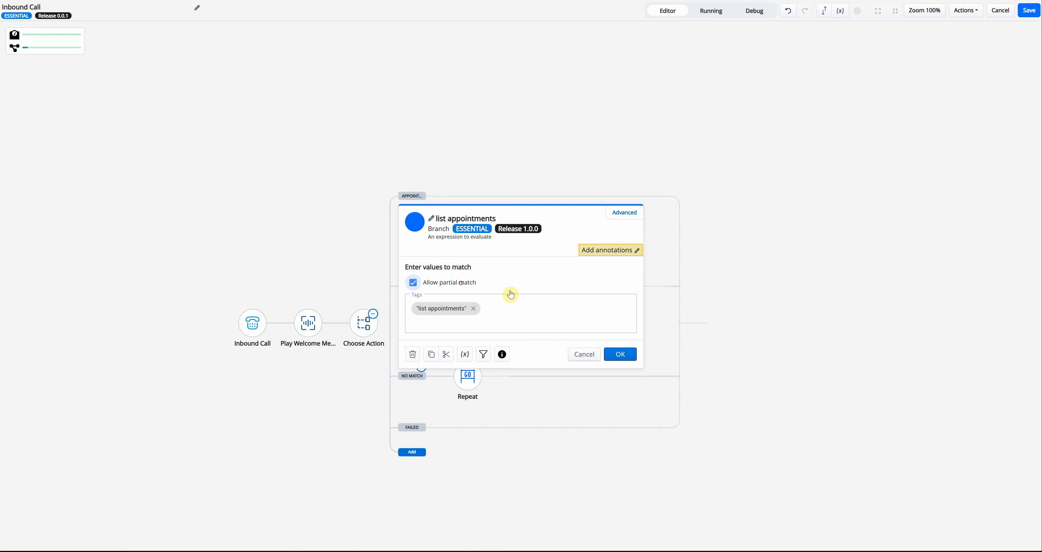
left_click(613, 355)
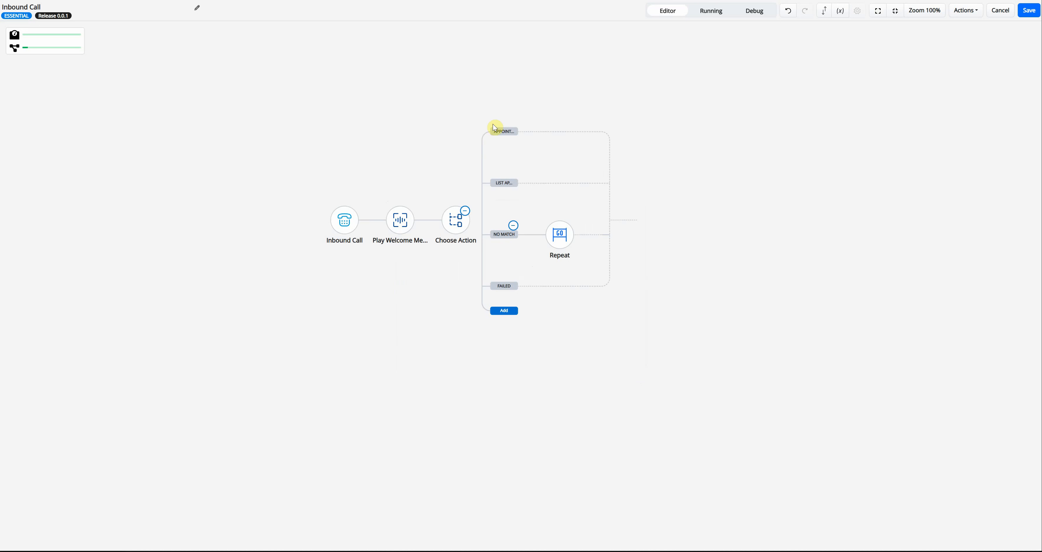
- Add a Hang up call action to the FAILED branch of the Choose Action menu
mouse_move(509, 139)
left_click(532, 288)
mouse_move(532, 261)
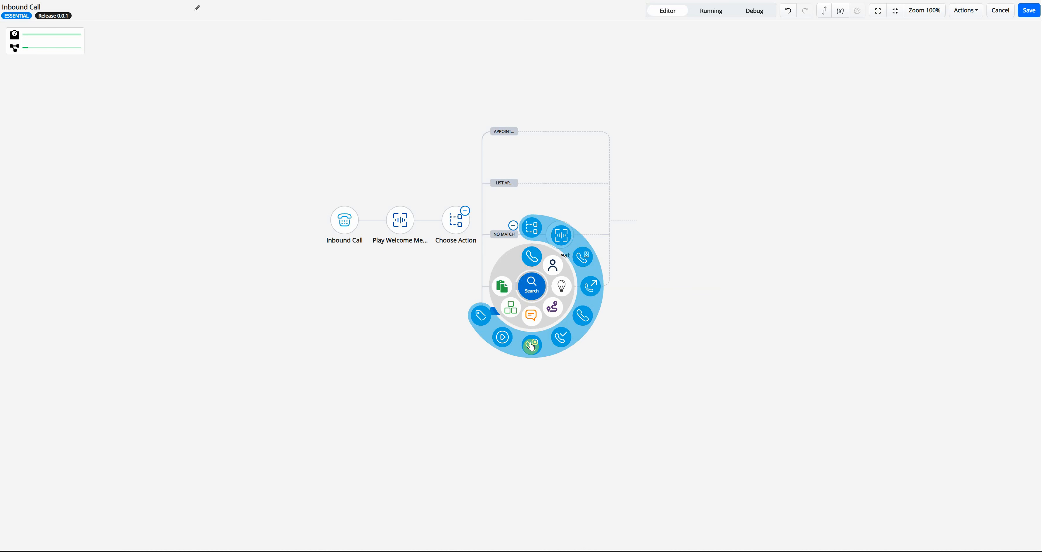
left_click(531, 346)
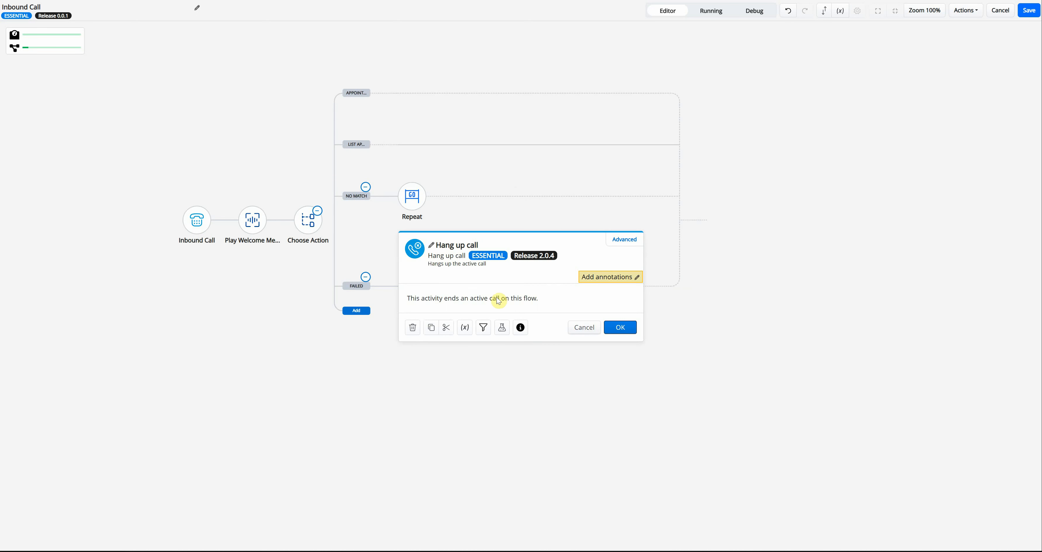
left_click(620, 328)
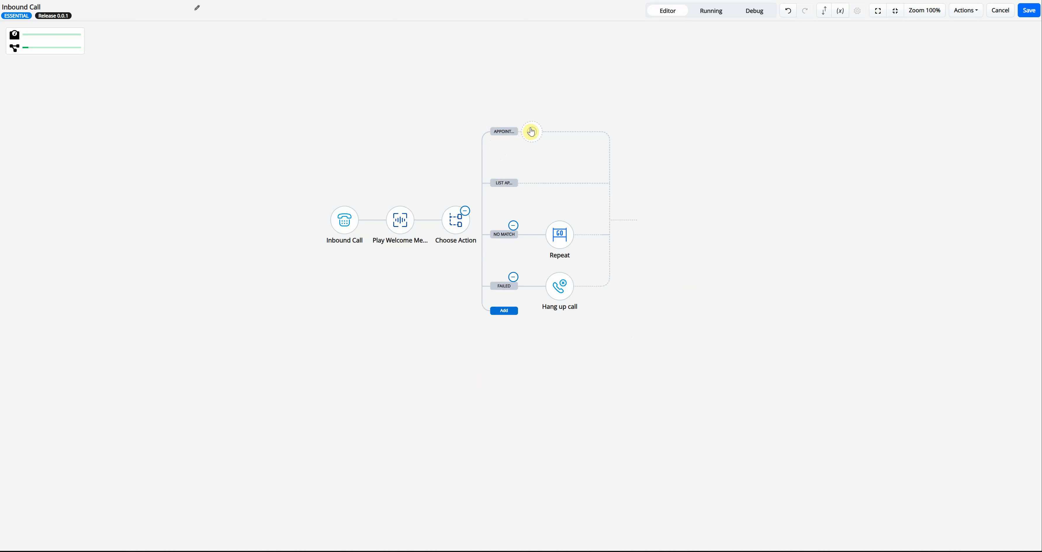
- Add a text-to-speech Greeting to the appointment booking branch with the message "Thank you your appointment is booked."
left_click(531, 132)
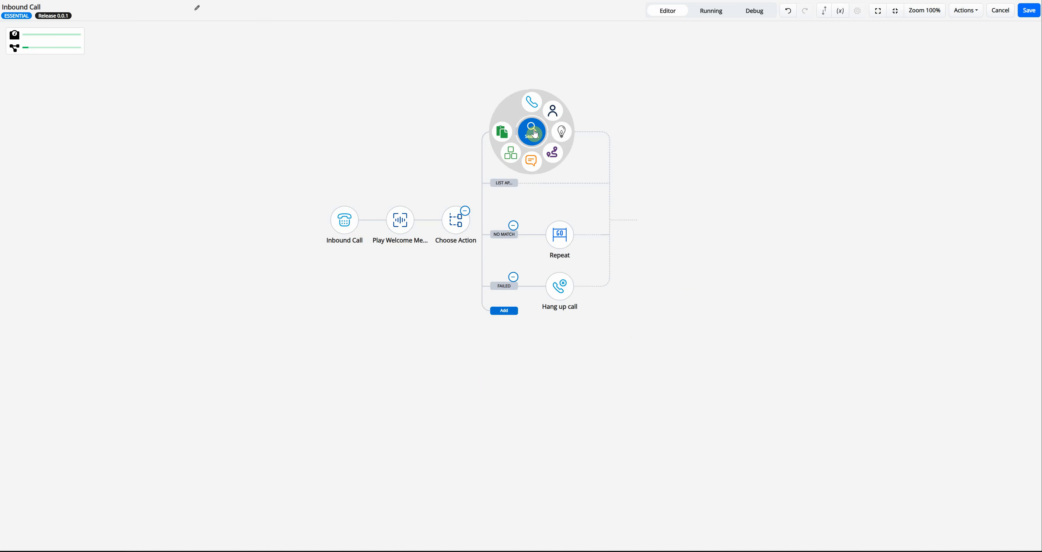
mouse_move(534, 107)
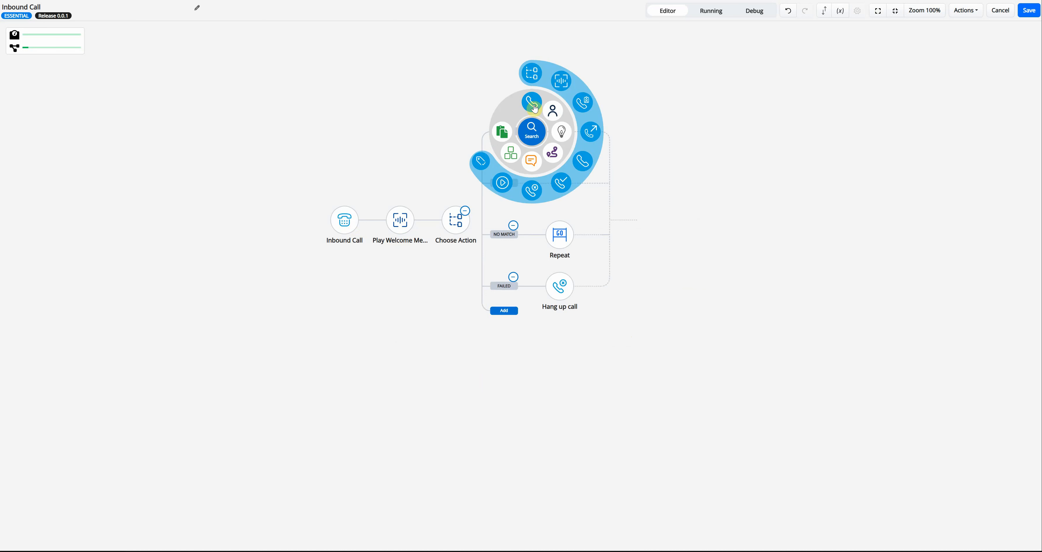
left_click(558, 83)
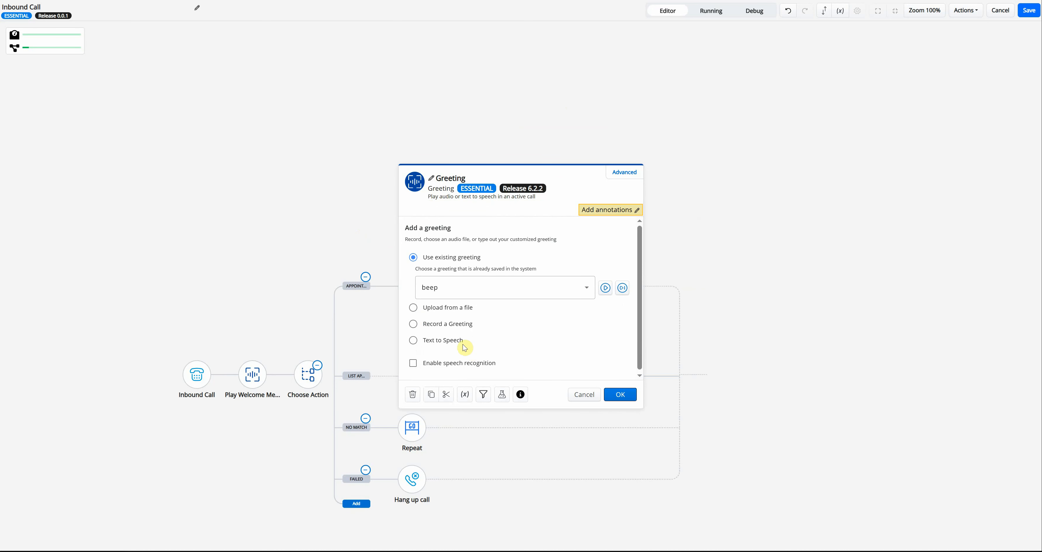
left_click(447, 344)
scroll(566, 331, "down", 3)
left_click(507, 280)
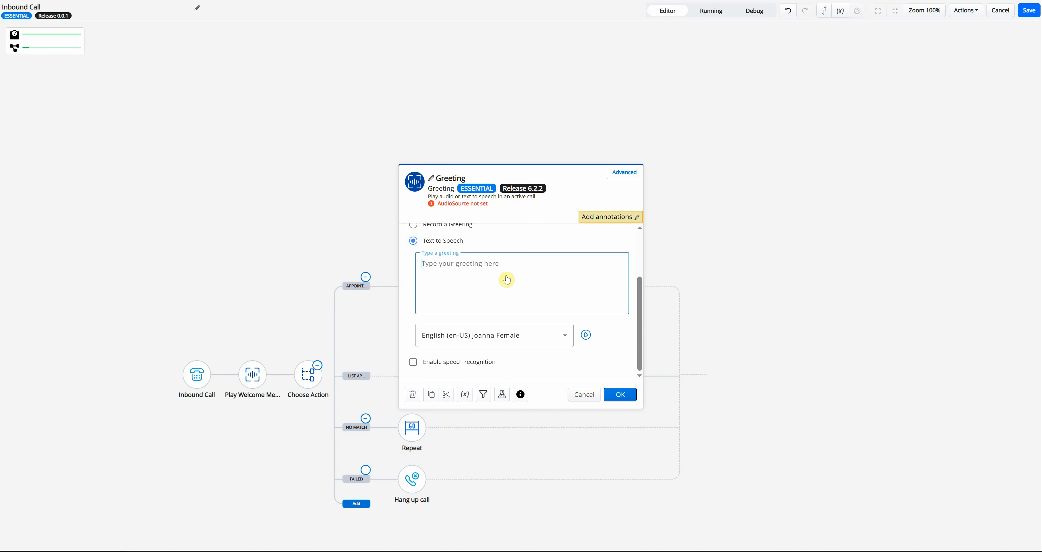
type("Than")
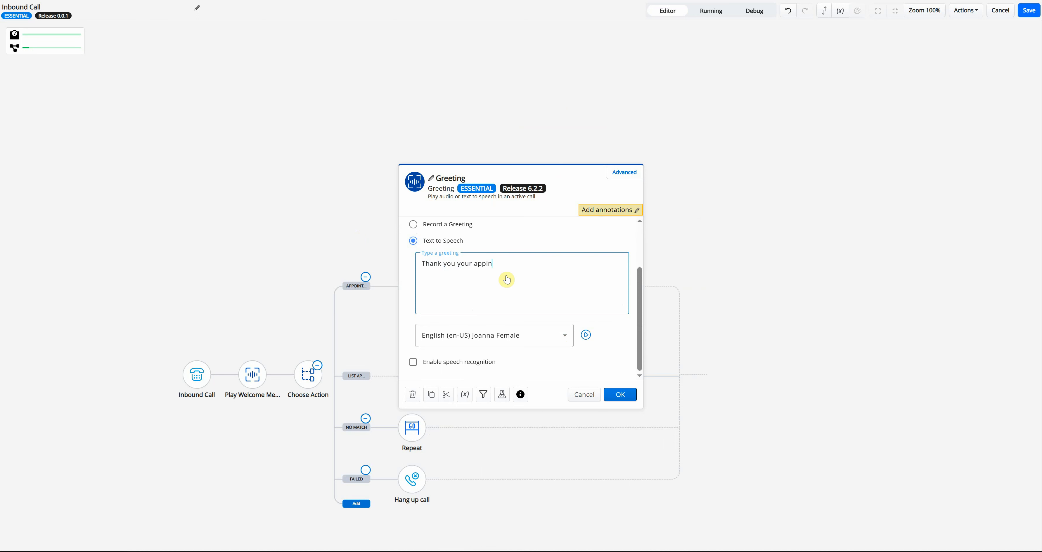
type("k you your appointment is booked.")
- Set the booking greeting's voice to English (en-GB) Emma Female and accept the greeting
left_click(526, 342)
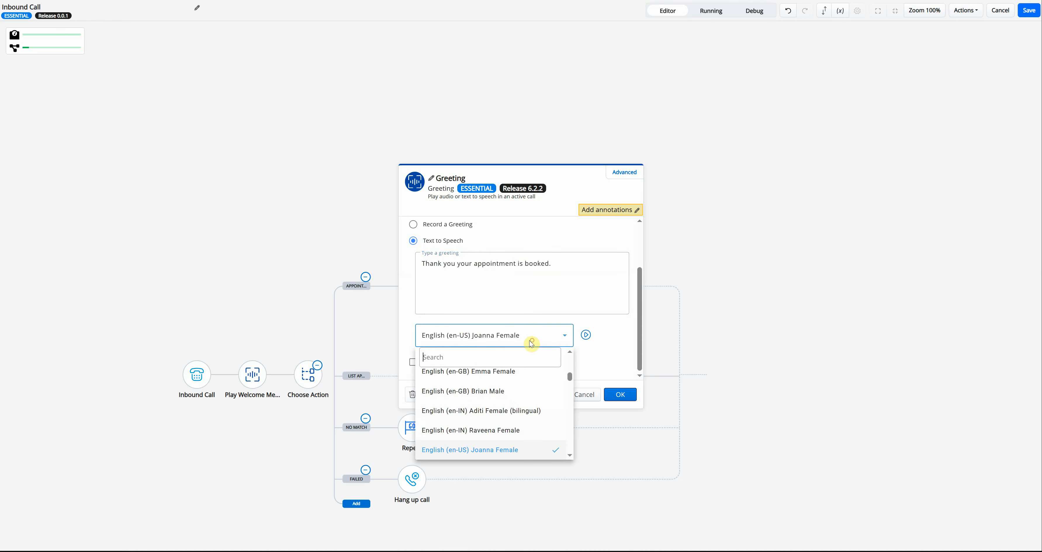
left_click(508, 371)
left_click(616, 394)
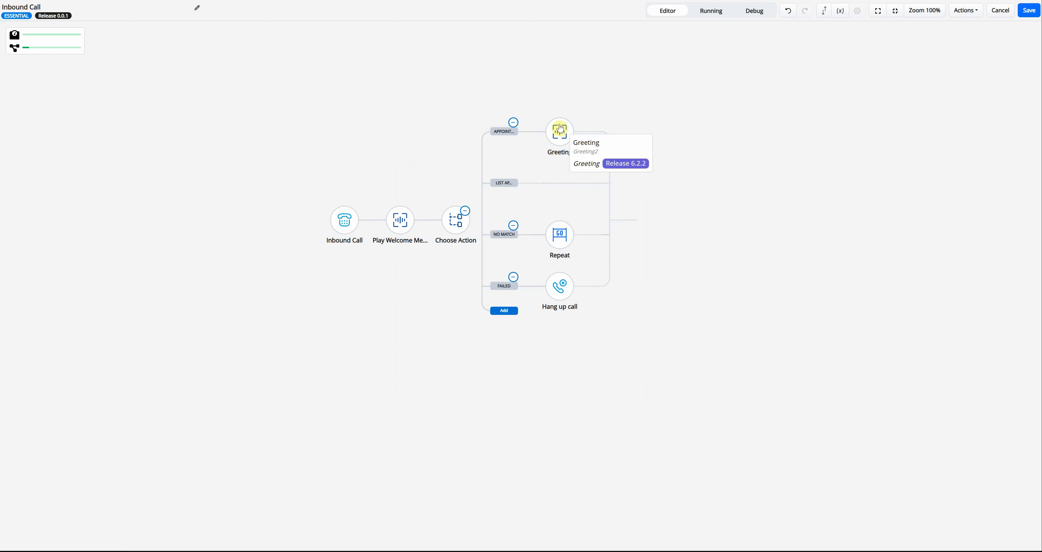
- Copy the booking branch's Greeting and paste it into the list appointments branch
left_click(557, 138)
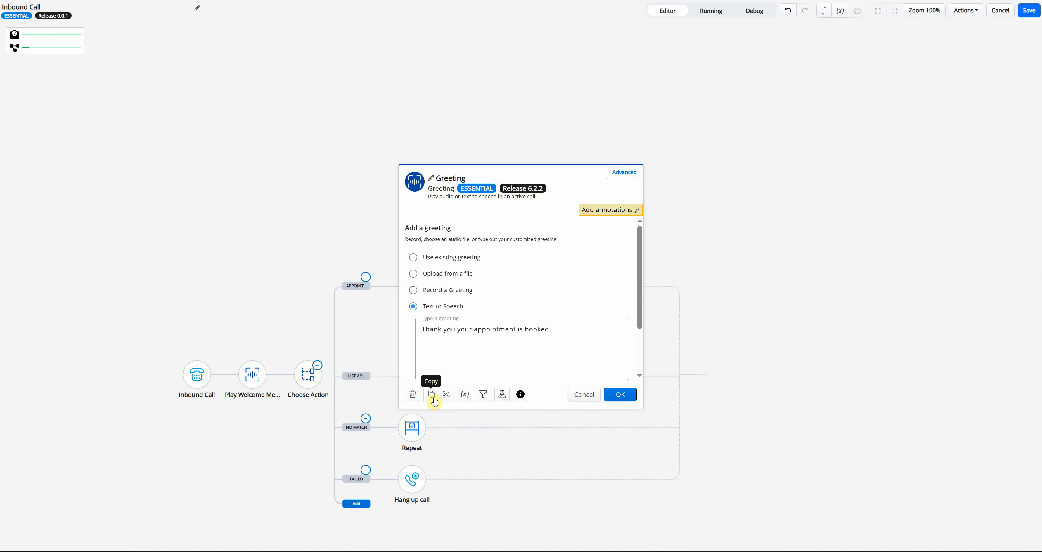
left_click(434, 395)
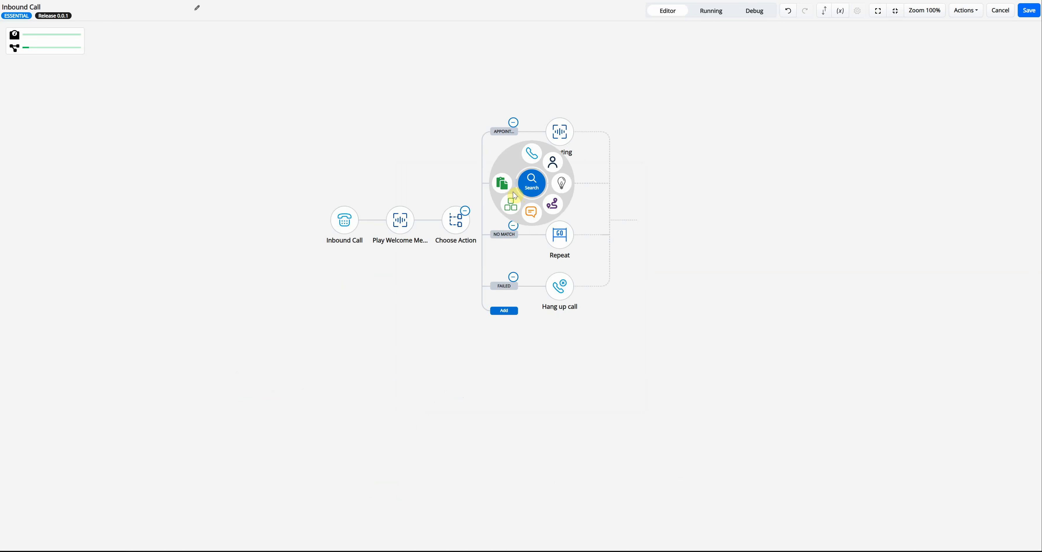
left_click(505, 186)
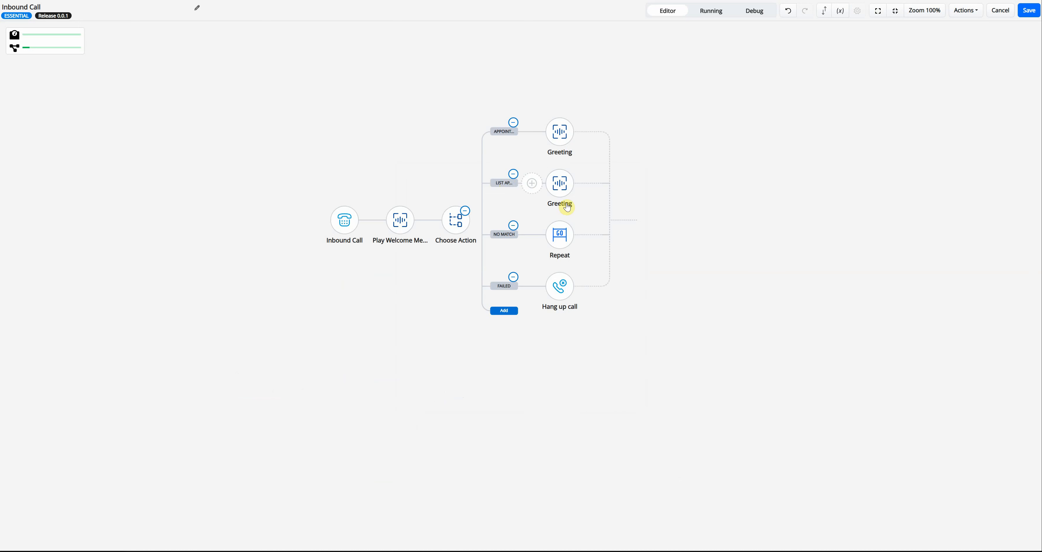
- Replace the message of the list appointments branch's Greeting with "You have no appointments coming up."
left_click(558, 185)
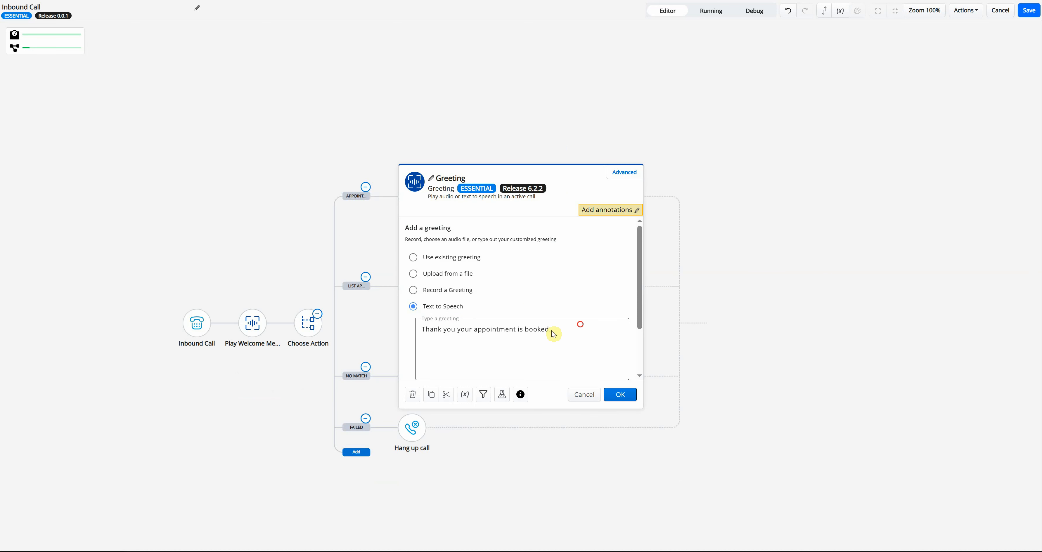
type("Y")
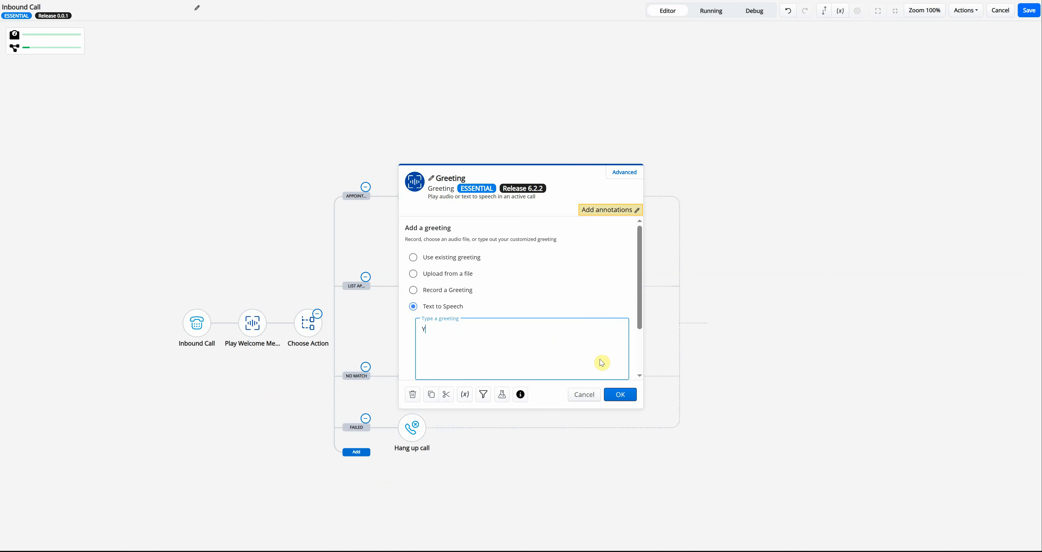
type("ou have no appointments coming up.")
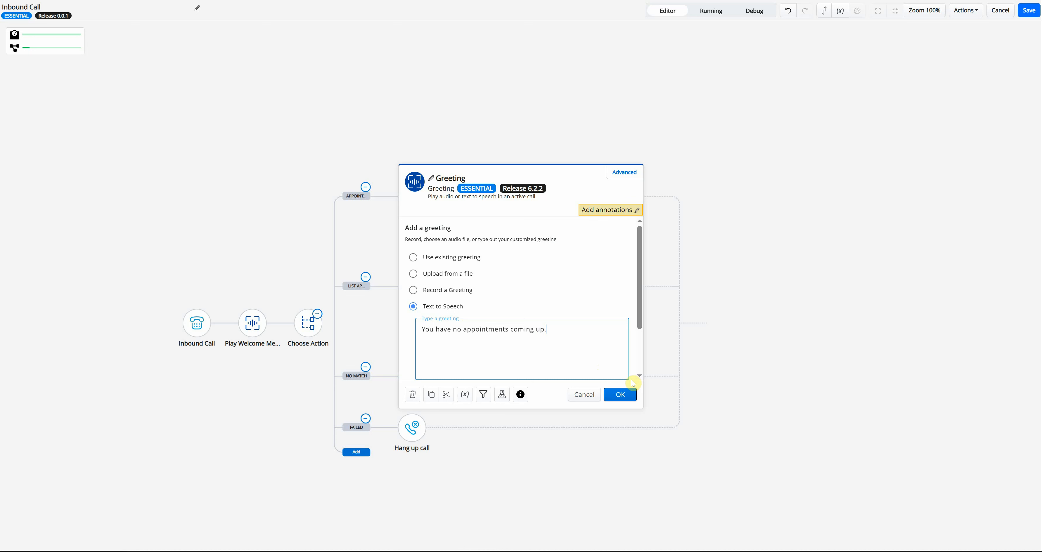
left_click(613, 395)
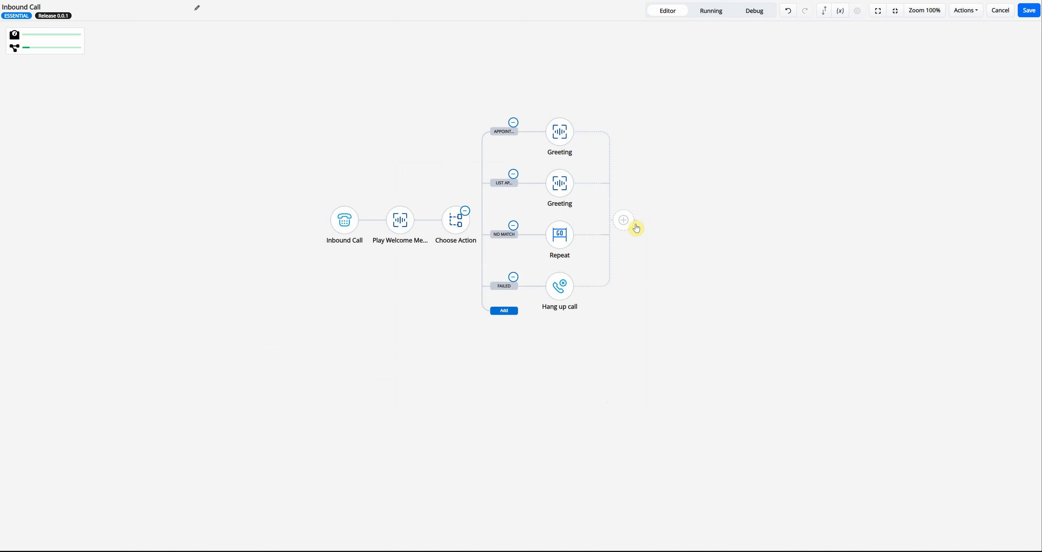
- Add a Hang up call action after the point where all menu branches rejoin, and save the flow
left_click(624, 222)
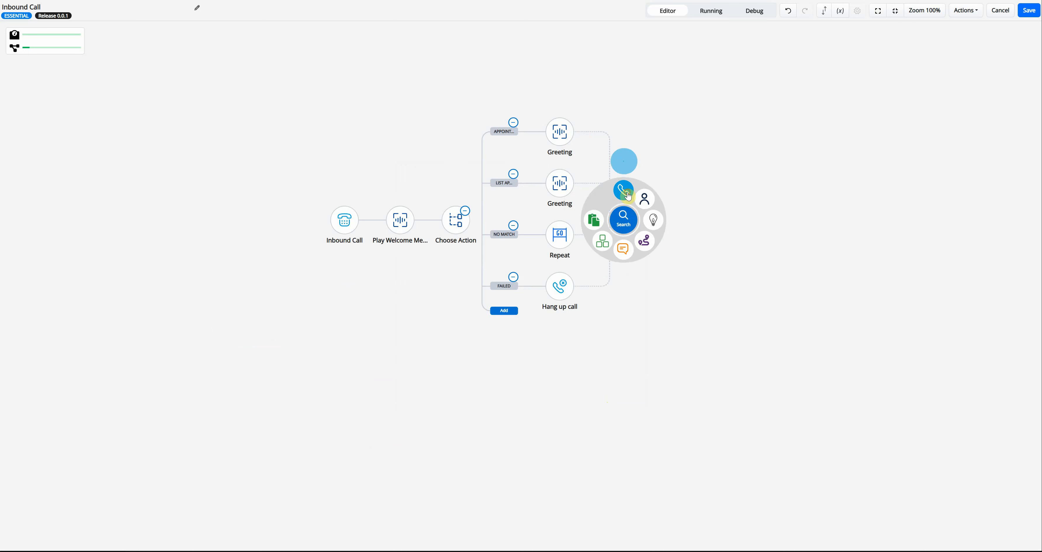
left_click(622, 276)
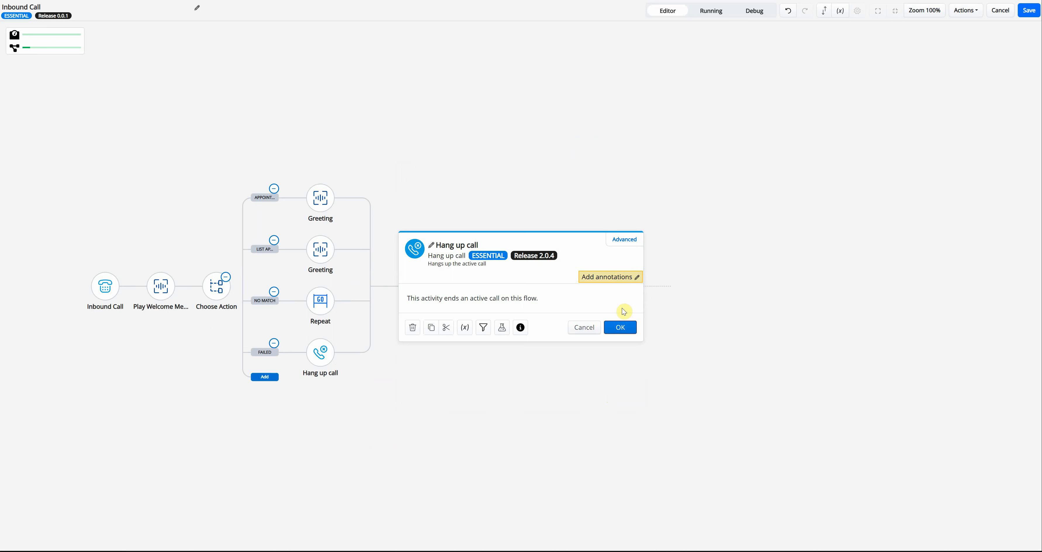
left_click(619, 327)
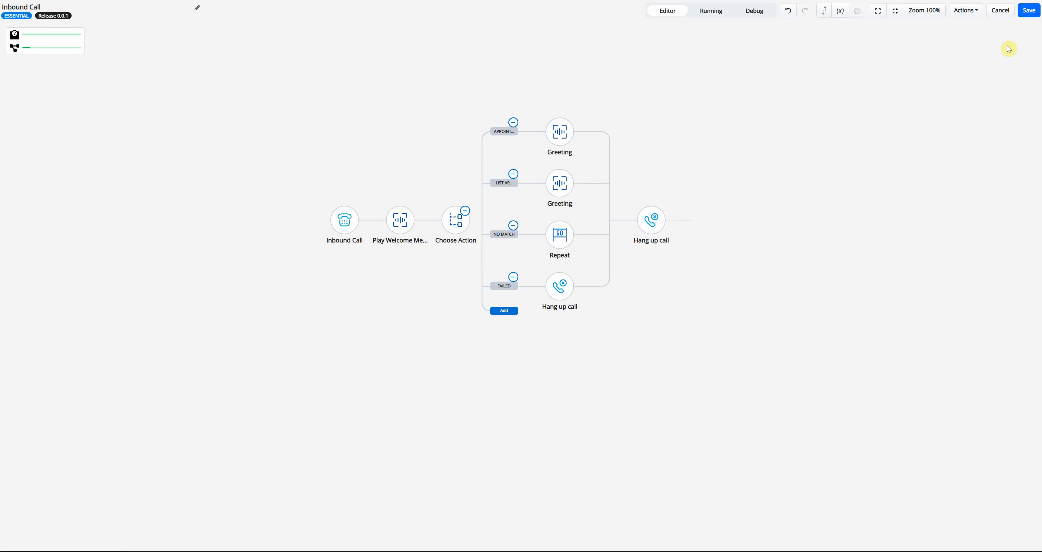
left_click(1029, 10)
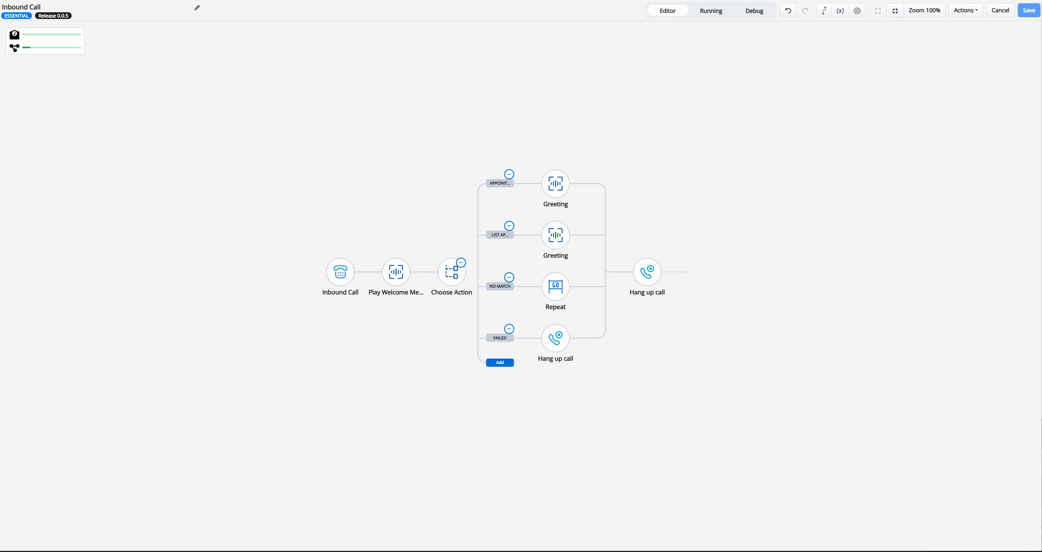
- Review the match tags of the appointment booking branch without changing them
left_click(498, 190)
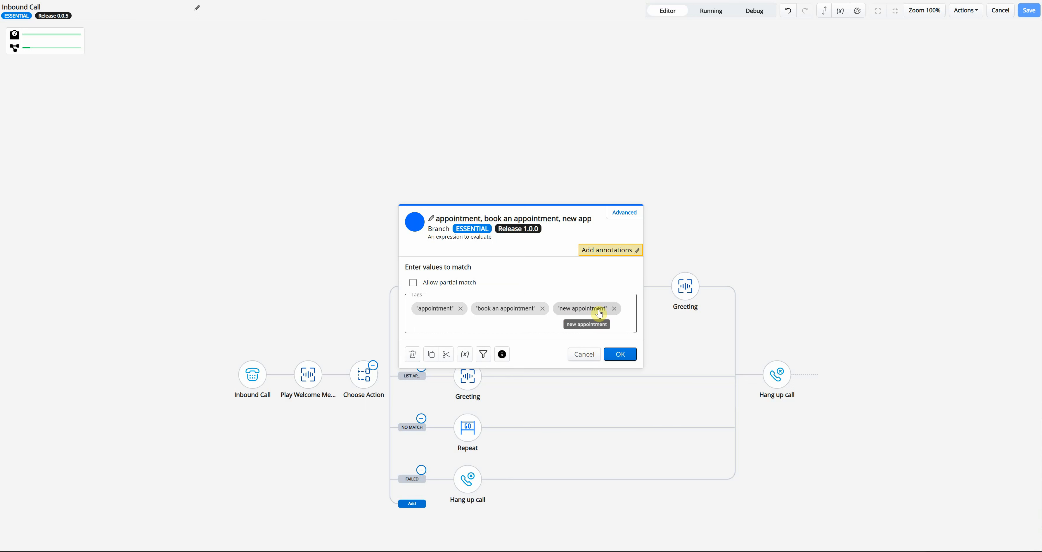
left_click(586, 355)
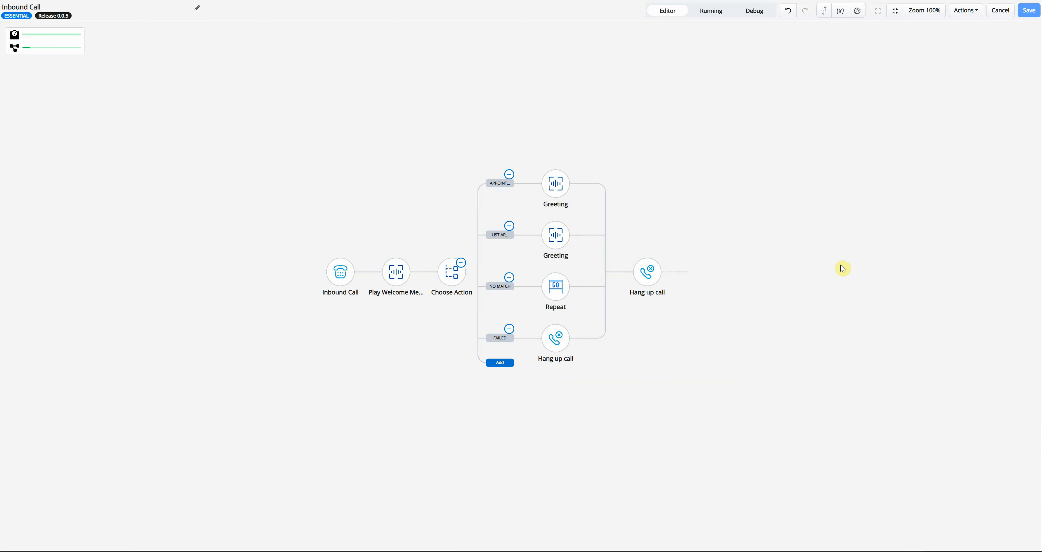